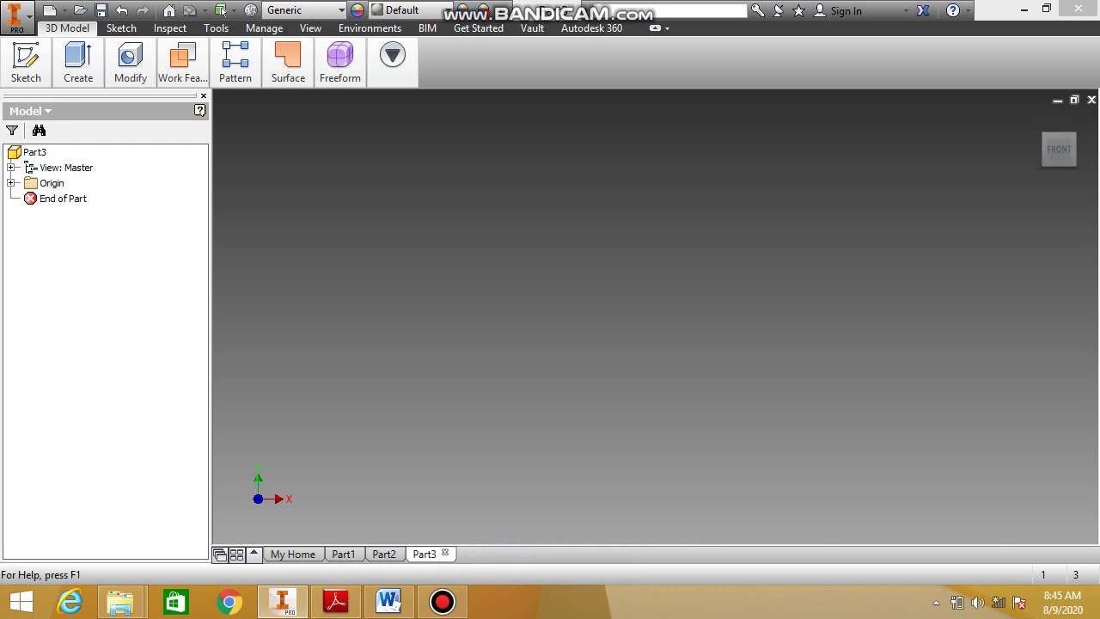
# Start a 2D sketch on the XY plane
pyautogui.moveTo(26, 60)
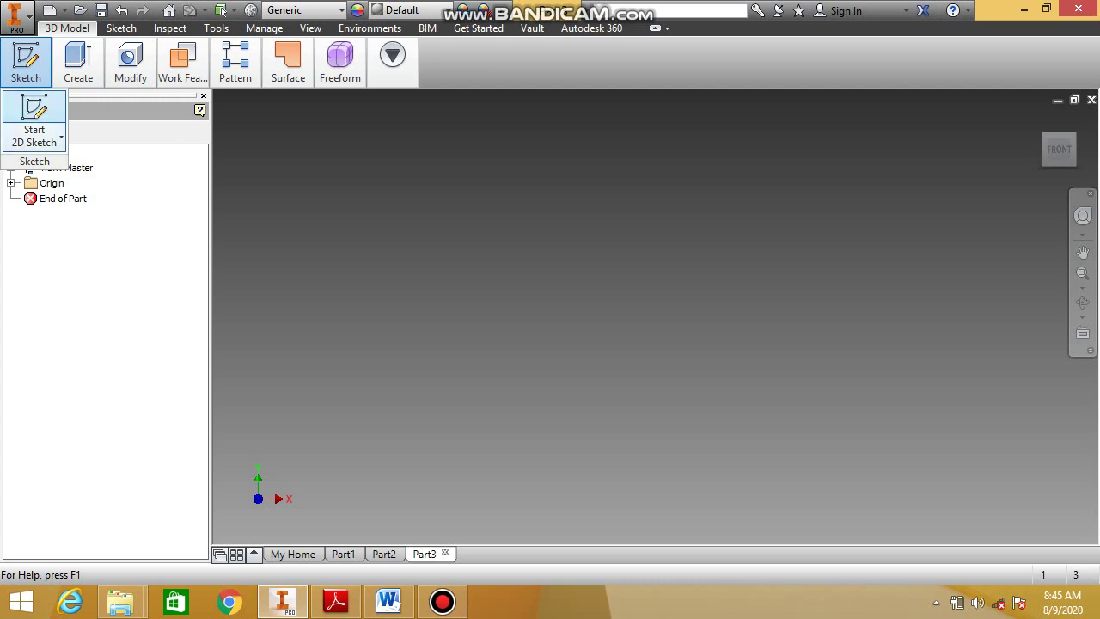
pyautogui.click(34, 116)
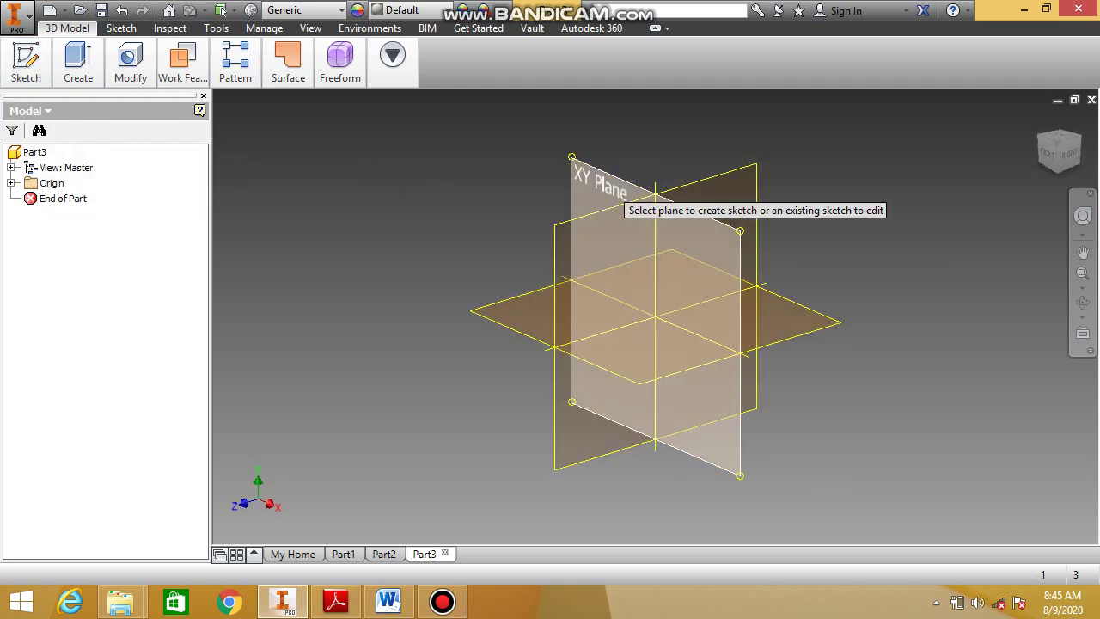
pyautogui.click(615, 196)
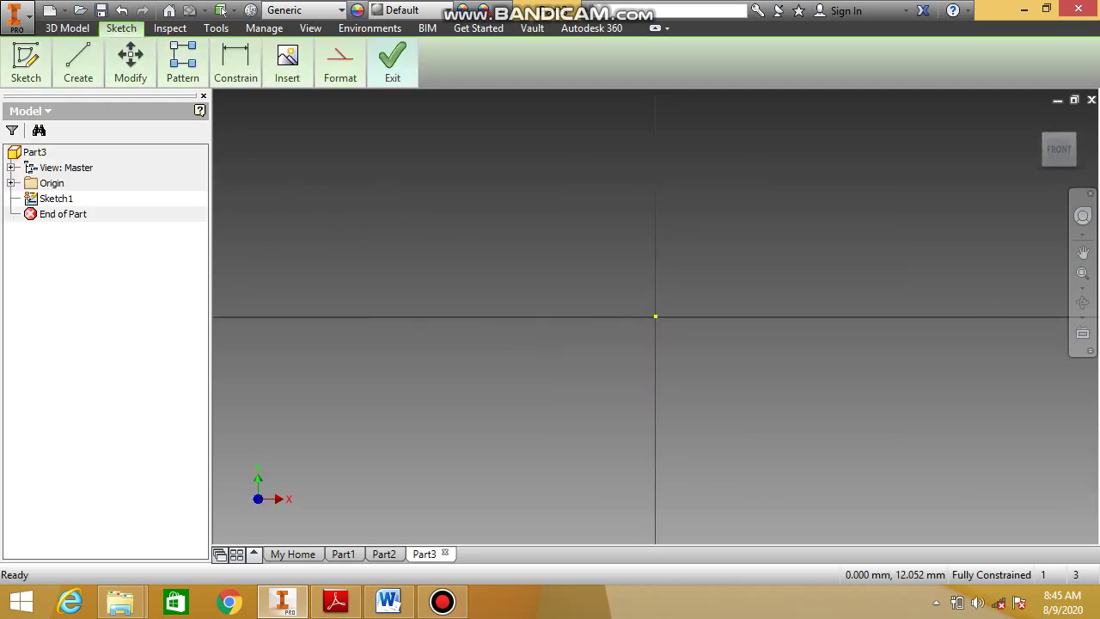
pyautogui.click(78, 60)
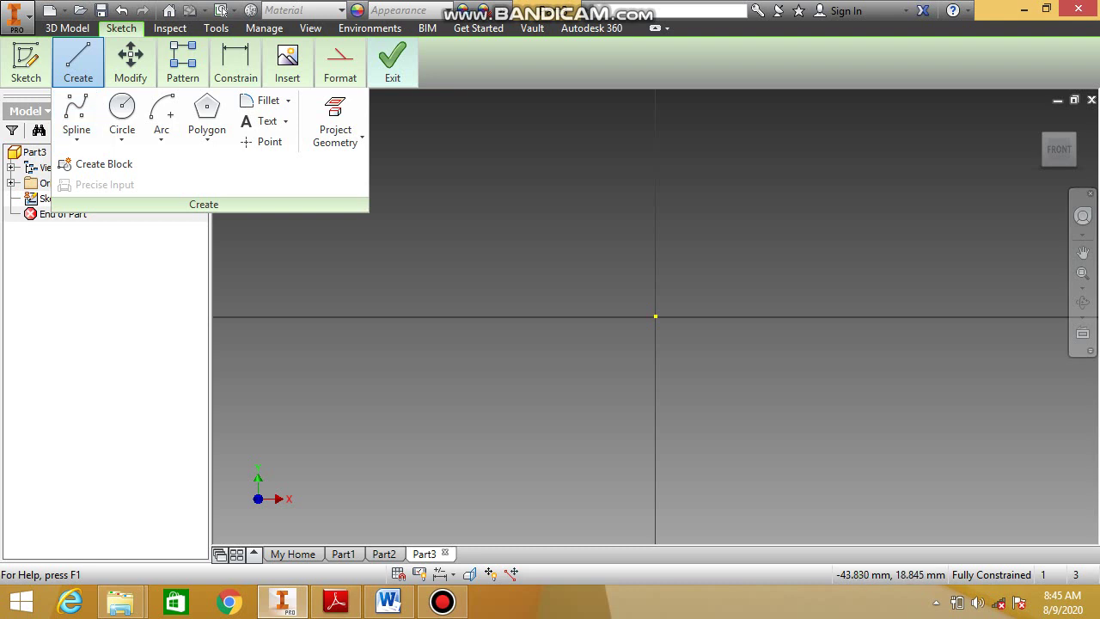
pyautogui.moveTo(130, 64)
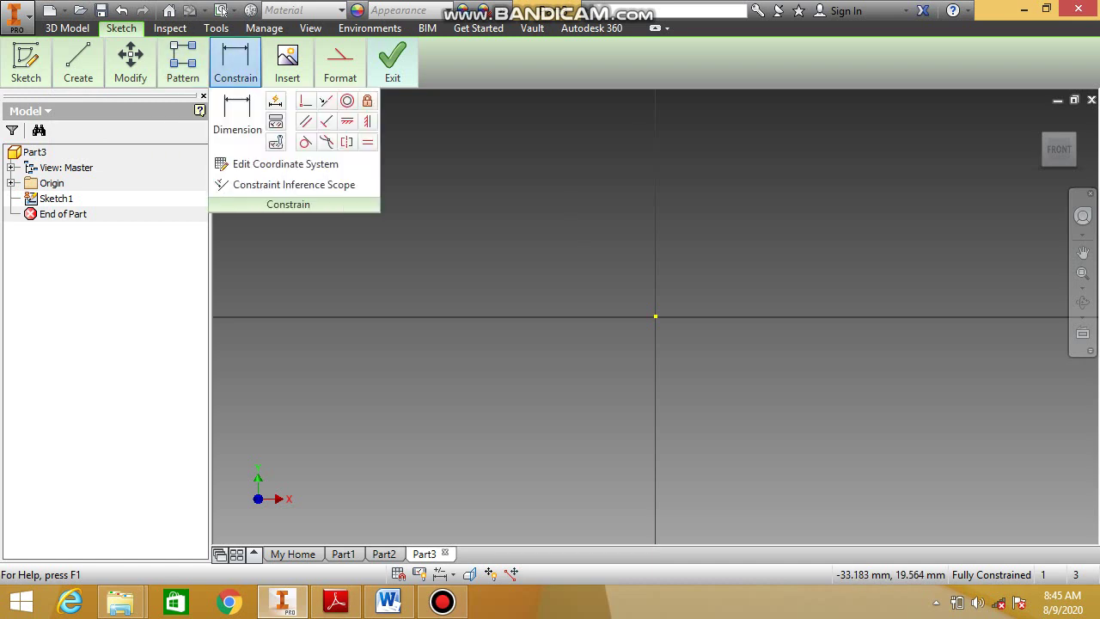
pyautogui.moveTo(287, 65)
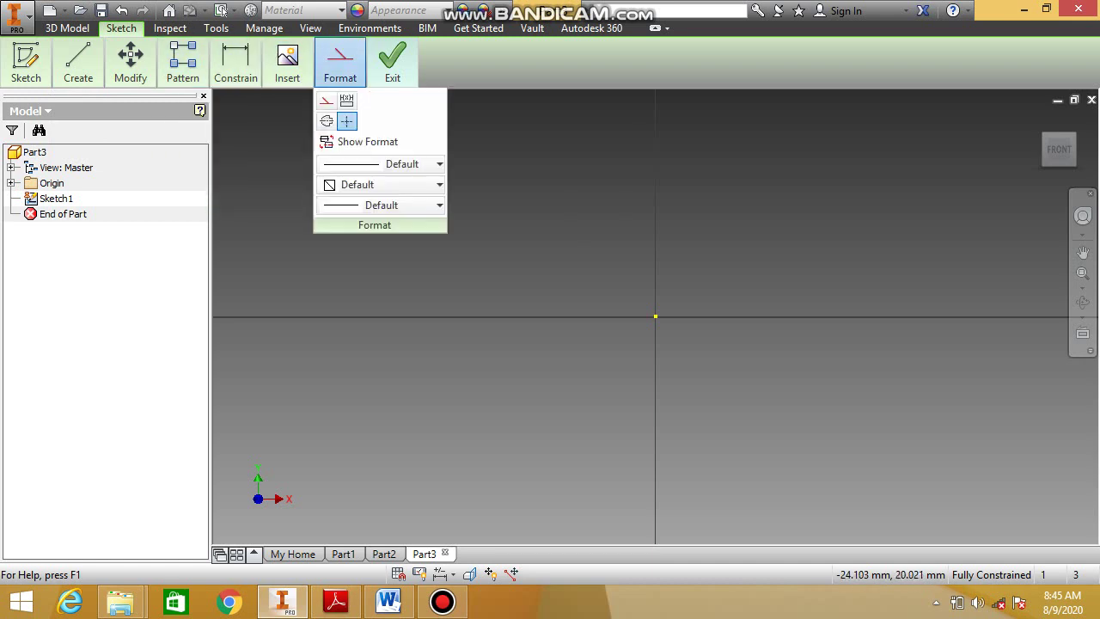
pyautogui.moveTo(392, 64)
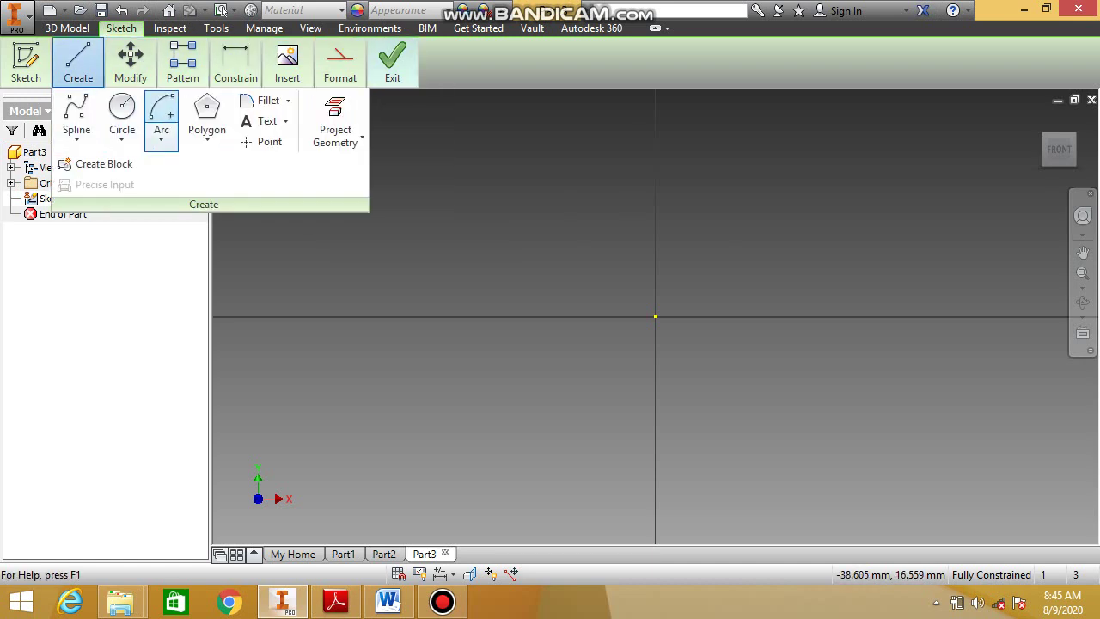
pyautogui.moveTo(79, 64)
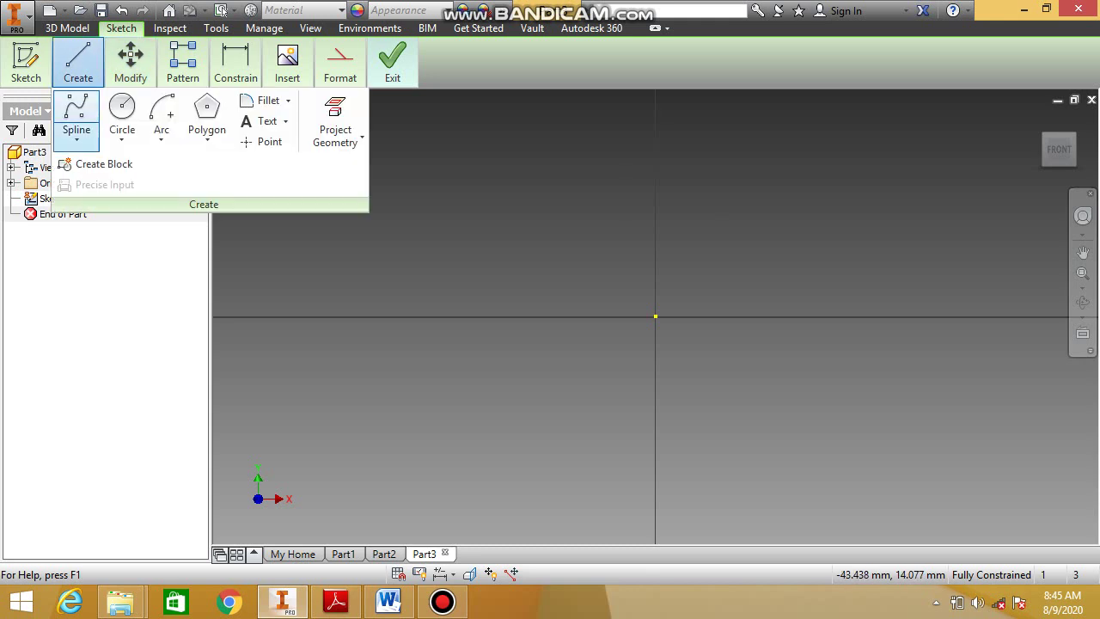
pyautogui.click(76, 136)
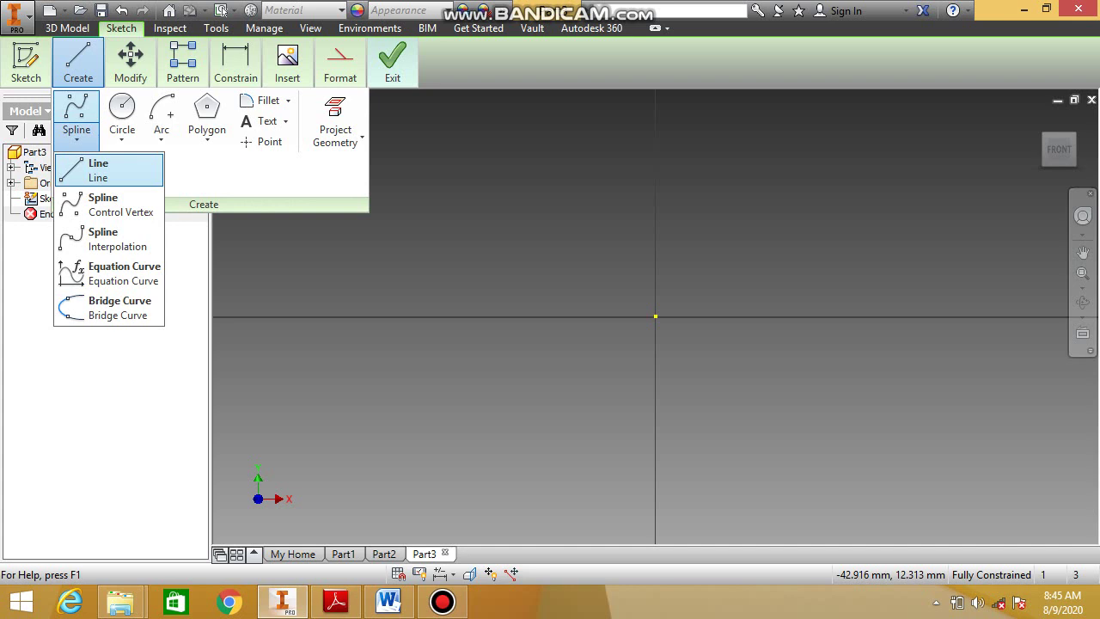
pyautogui.click(101, 170)
pyautogui.click(199, 137)
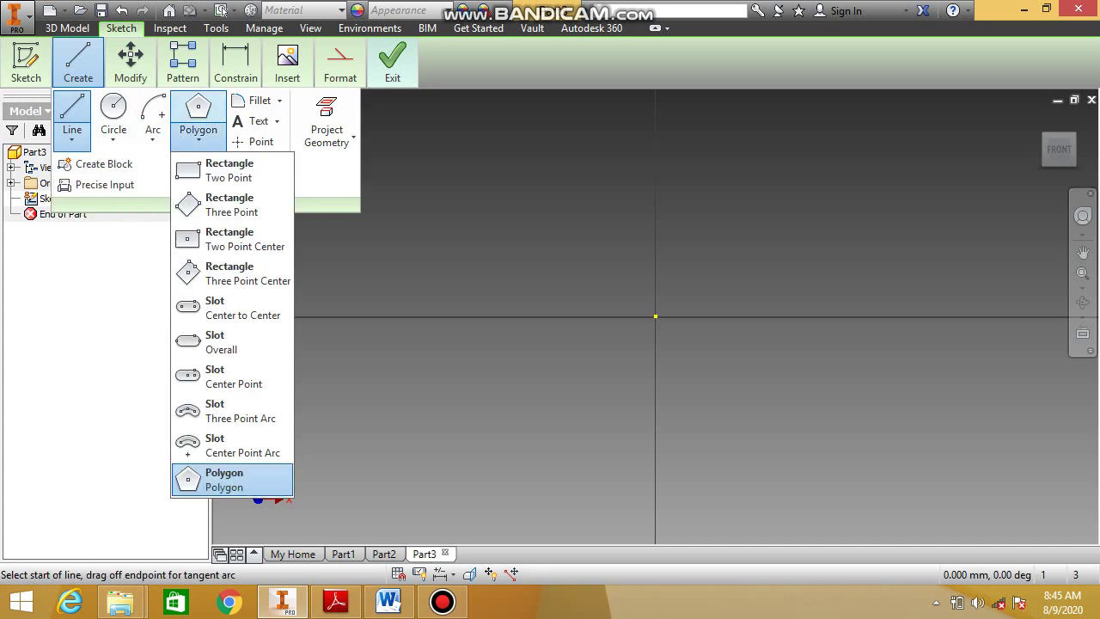
pyautogui.click(228, 171)
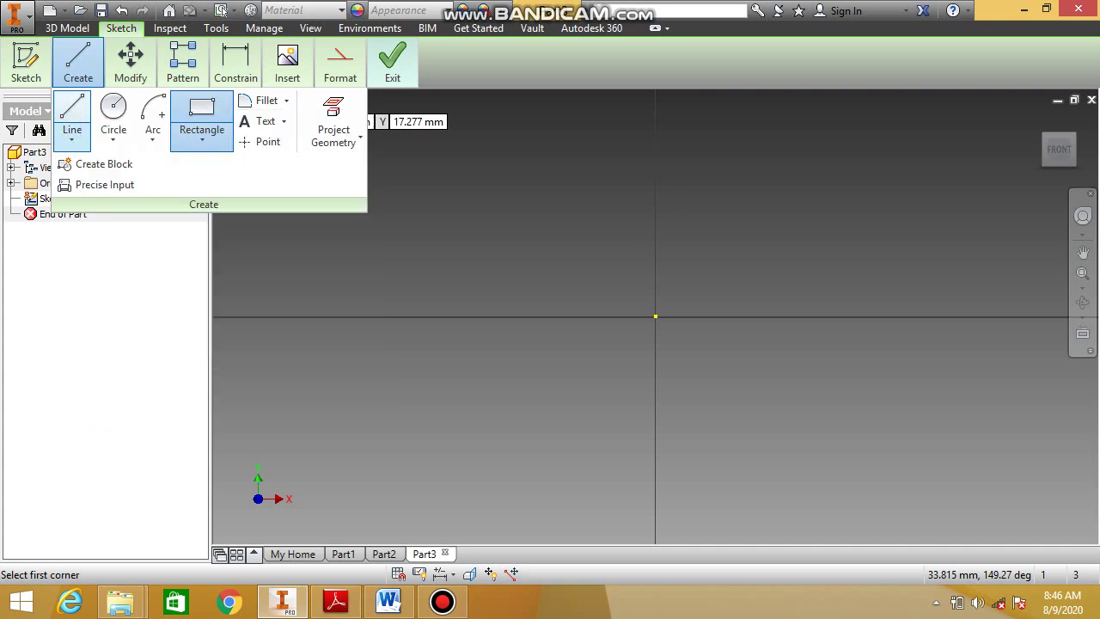
# Draw a vertical line about 9.7 mm long from a point above the origin down to the origin
pyautogui.click(71, 137)
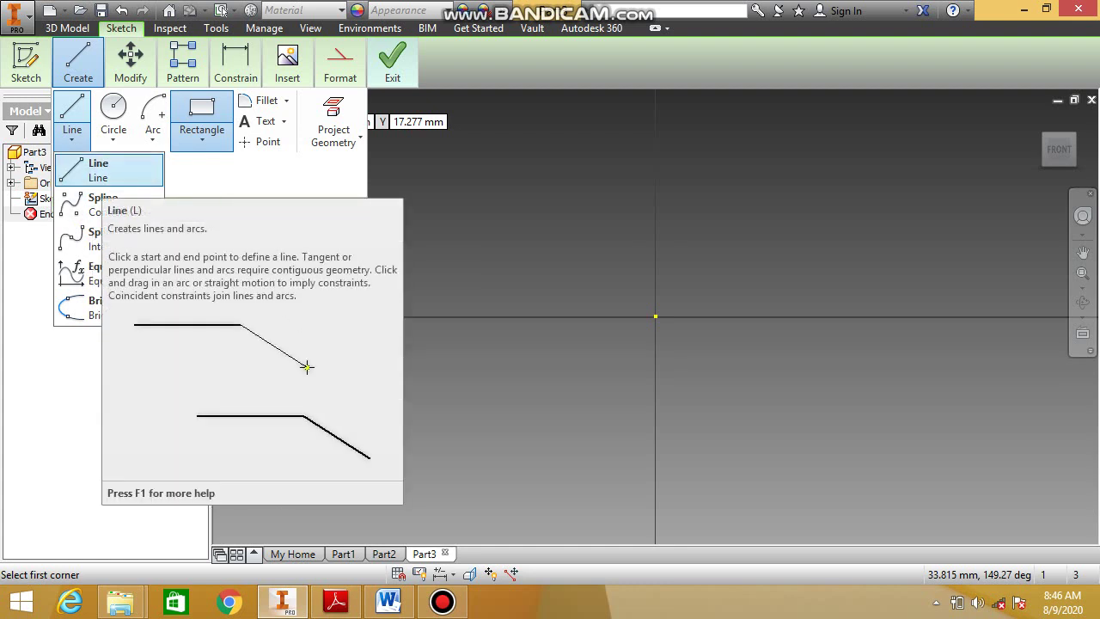
pyautogui.click(98, 169)
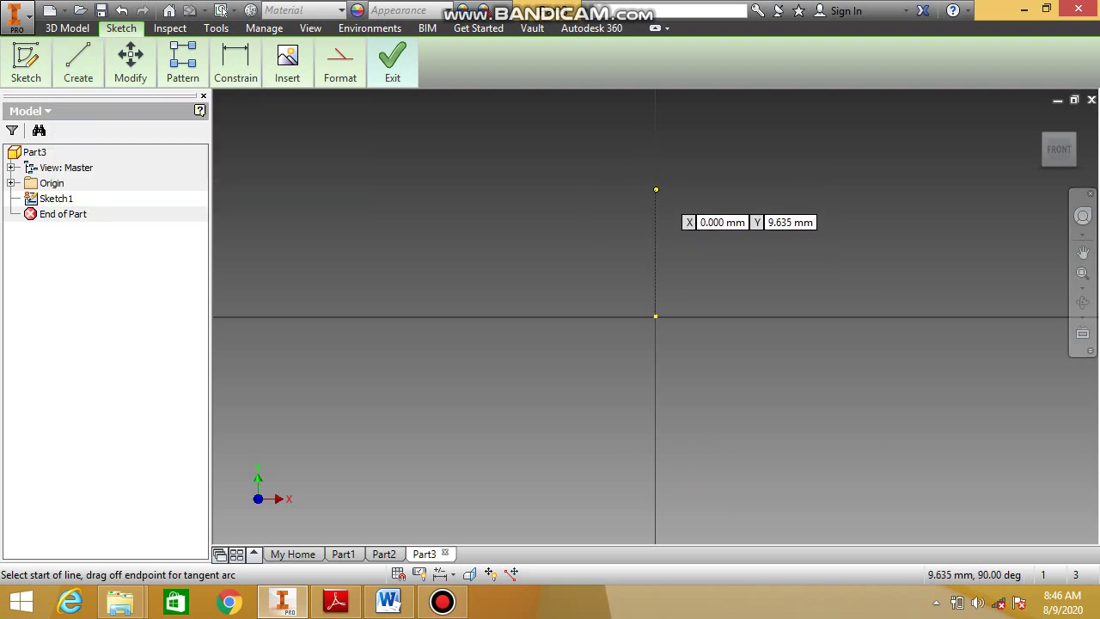
pyautogui.click(656, 189)
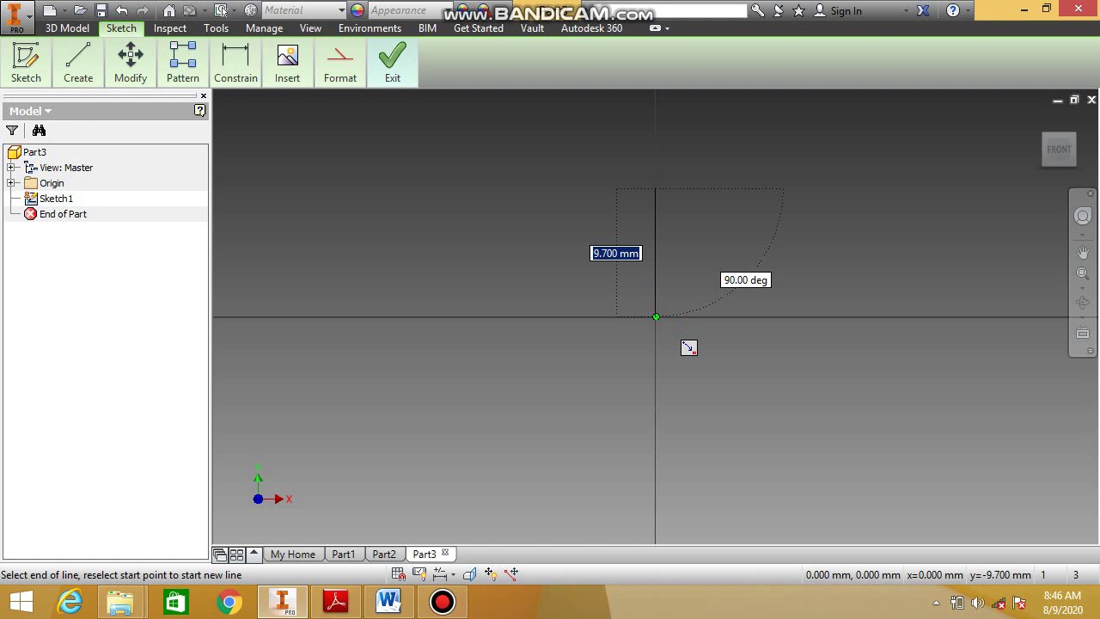
pyautogui.click(656, 317)
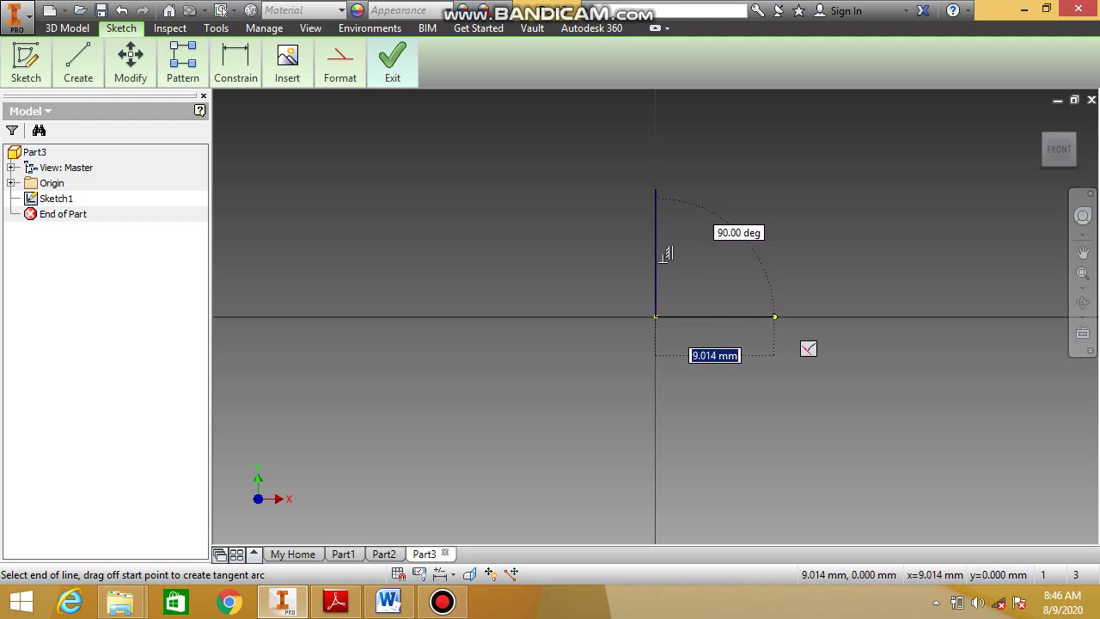
# Continue the line chain from the origin with a 10 mm horizontal line to the right and a 12 mm vertical line upward
pyautogui.write('10')
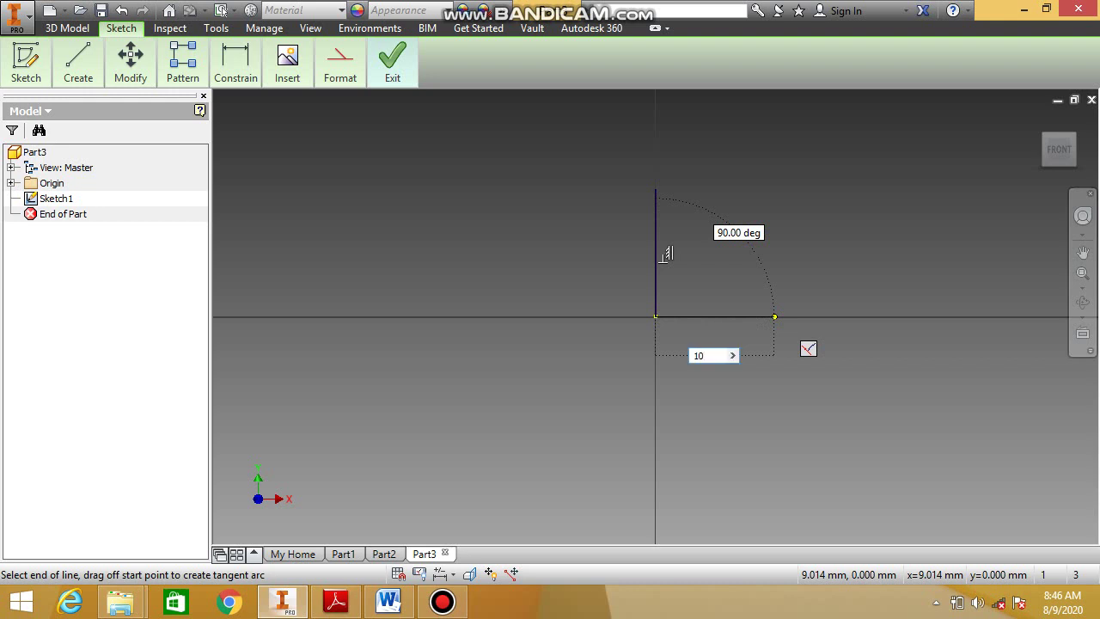
pyautogui.press('Return')
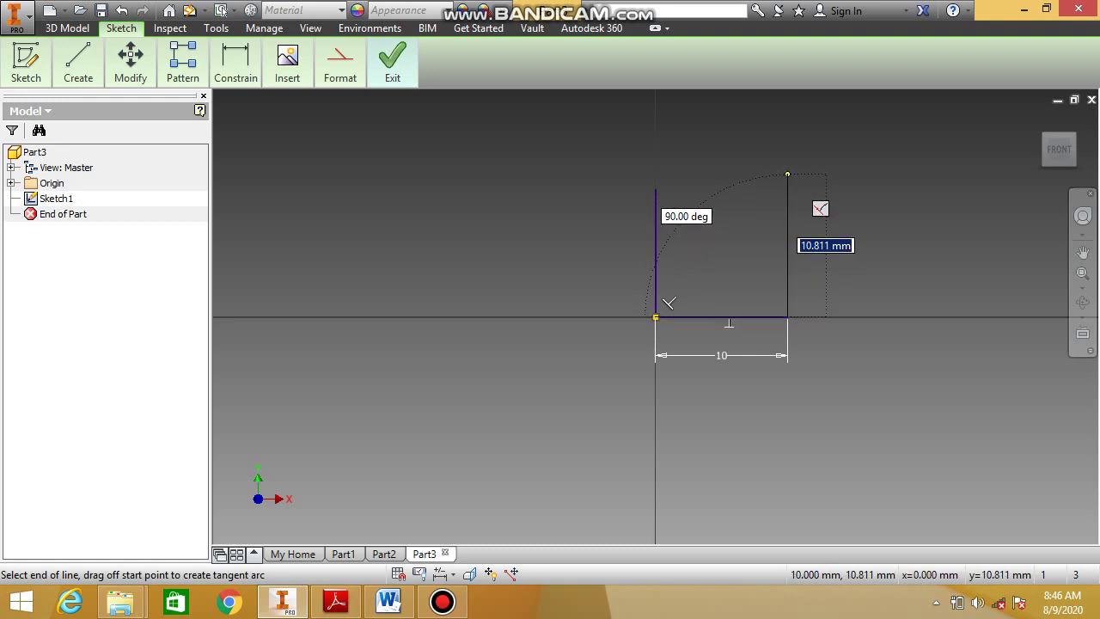
pyautogui.write('1')
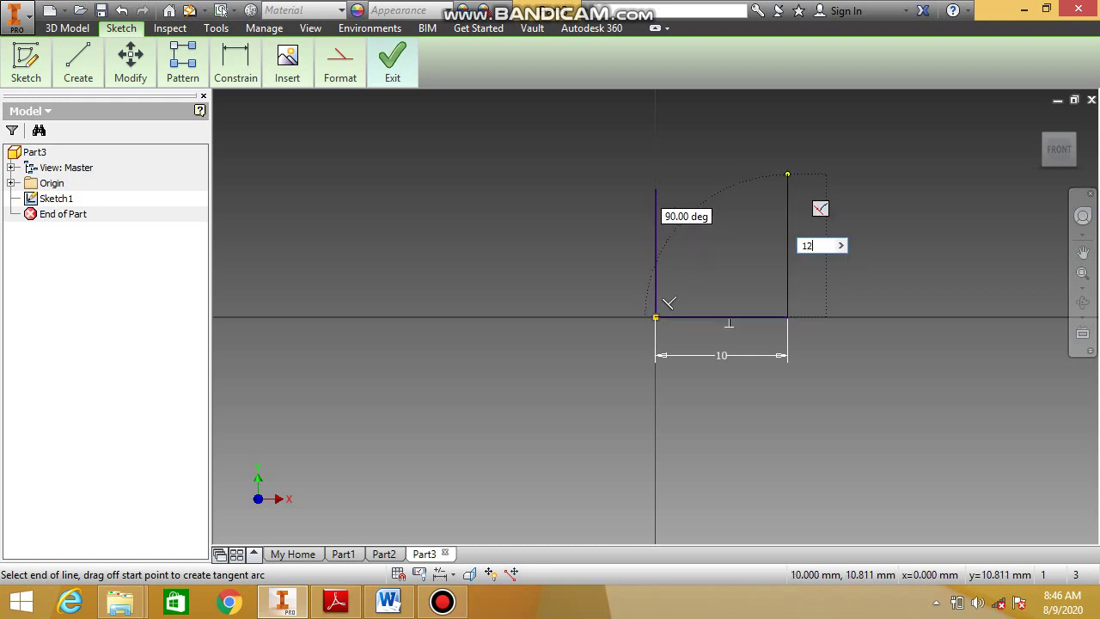
pyautogui.write('2')
pyautogui.press('Return')
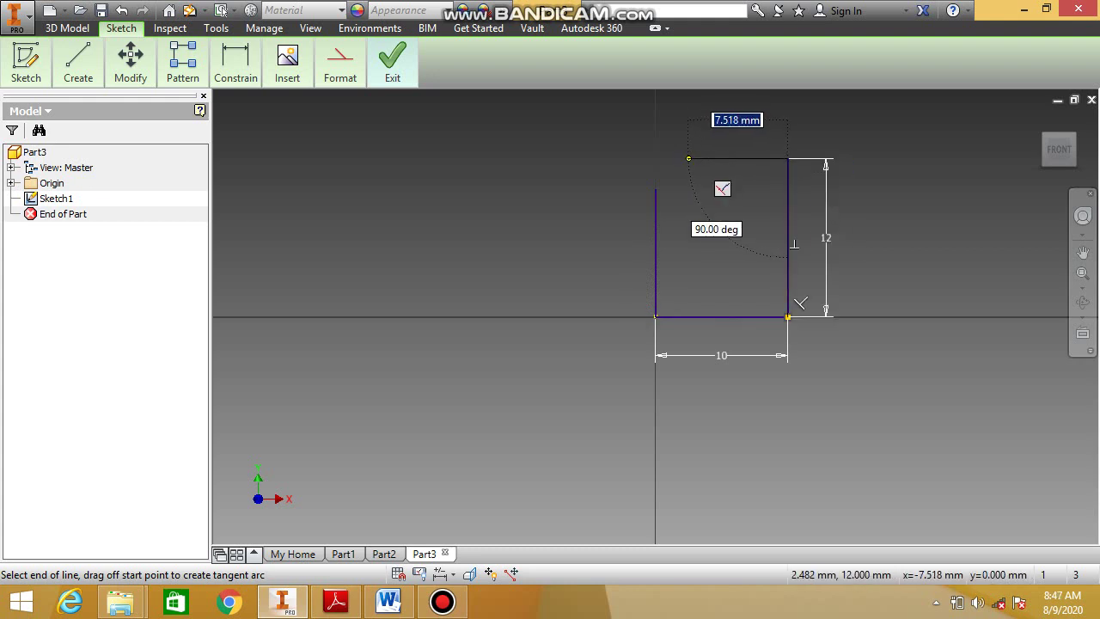
# Add a horizontal line about 7.5 mm long leftward from the 12 mm line's upper end and end the Line command
pyautogui.click(690, 158)
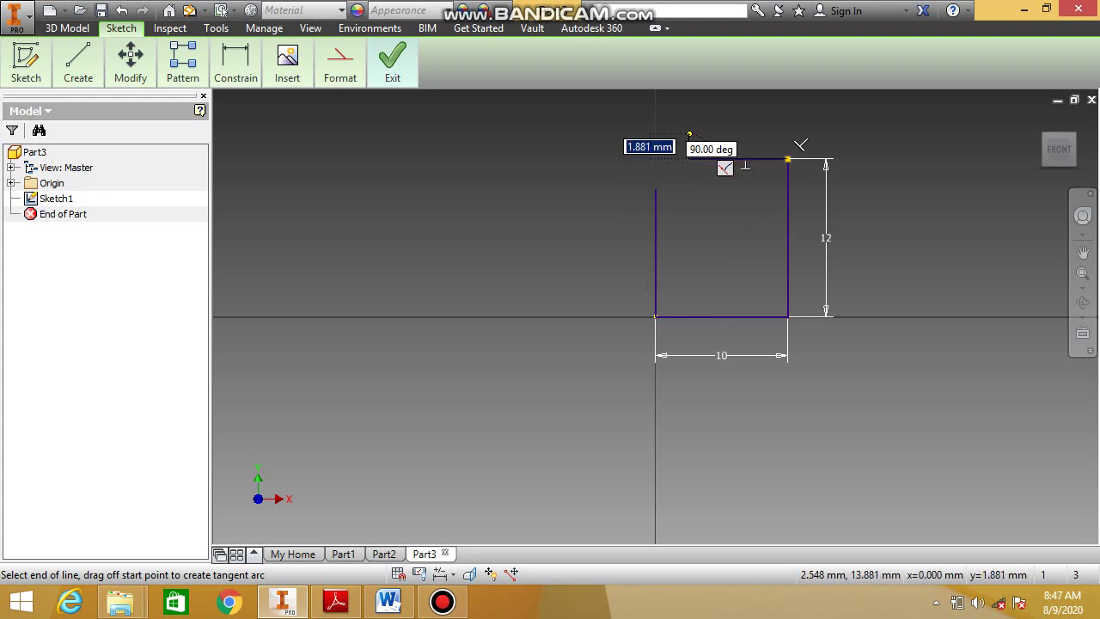
pyautogui.rightClick(690, 135)
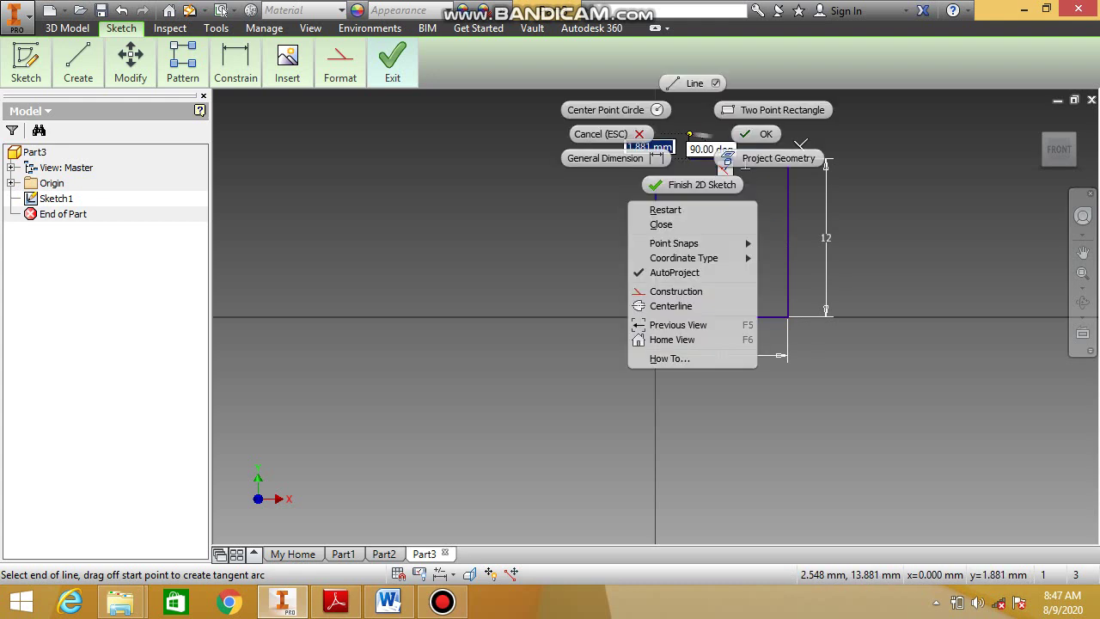
pyautogui.press('Escape')
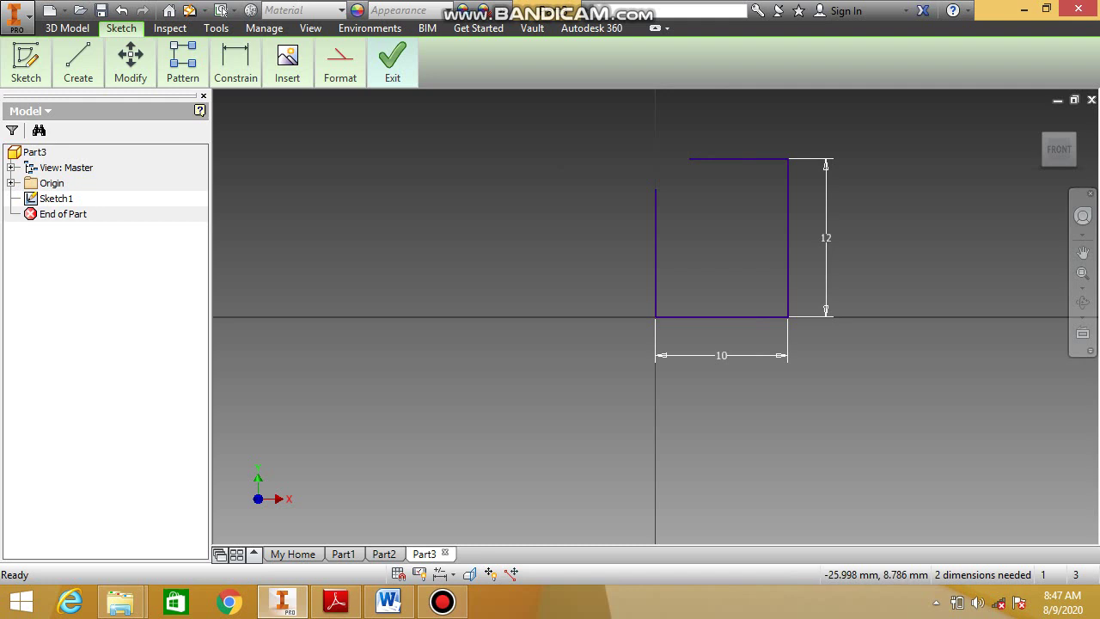
pyautogui.moveTo(78, 62)
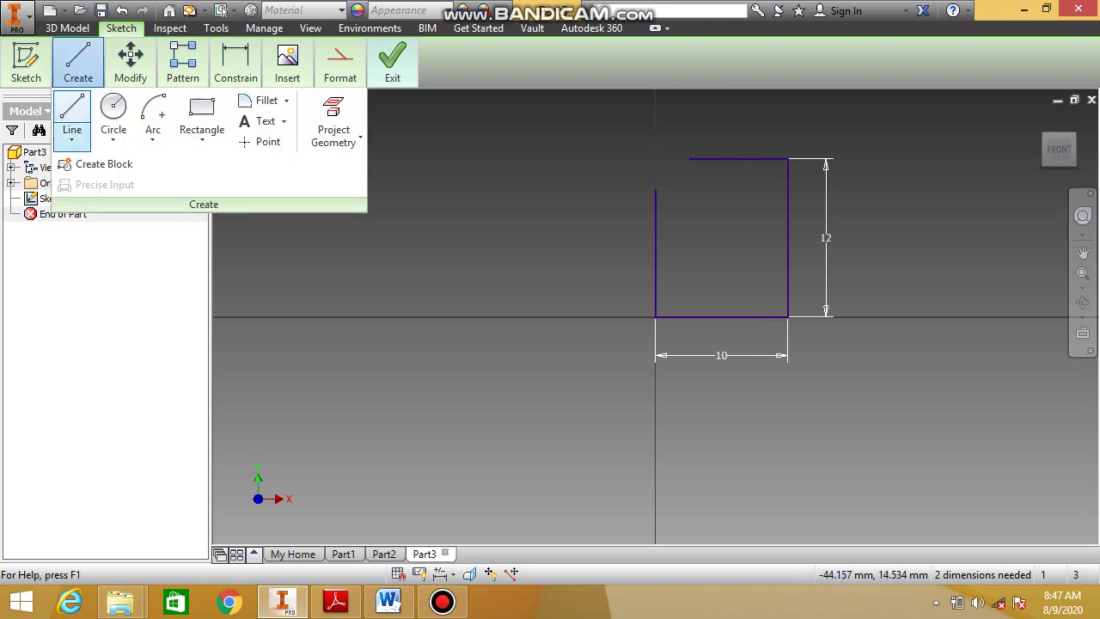
pyautogui.click(72, 136)
pyautogui.click(107, 204)
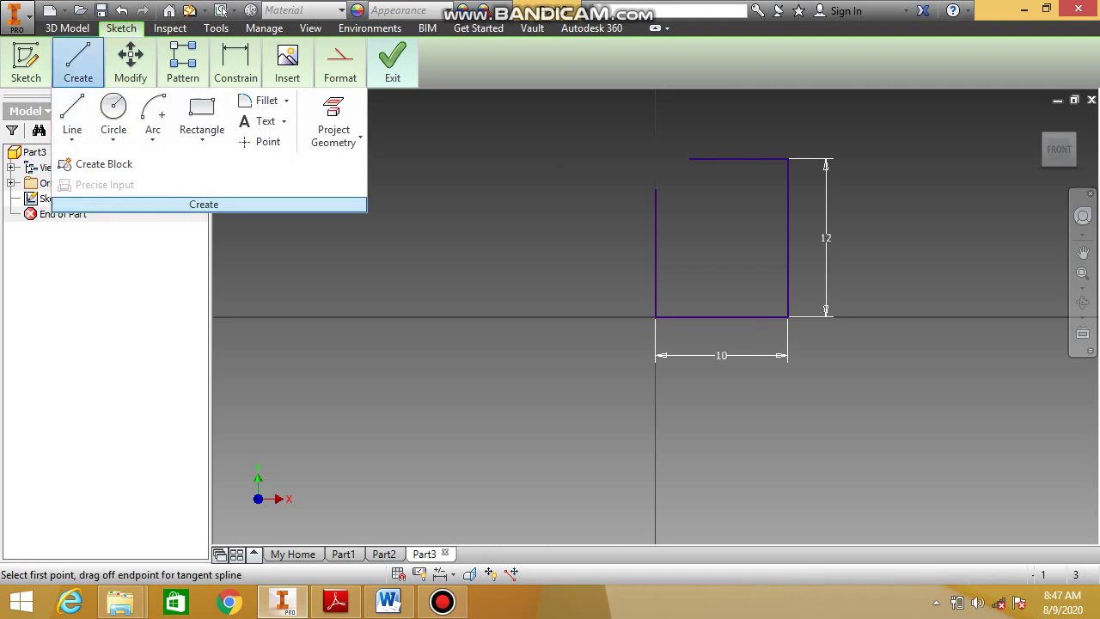
pyautogui.click(272, 275)
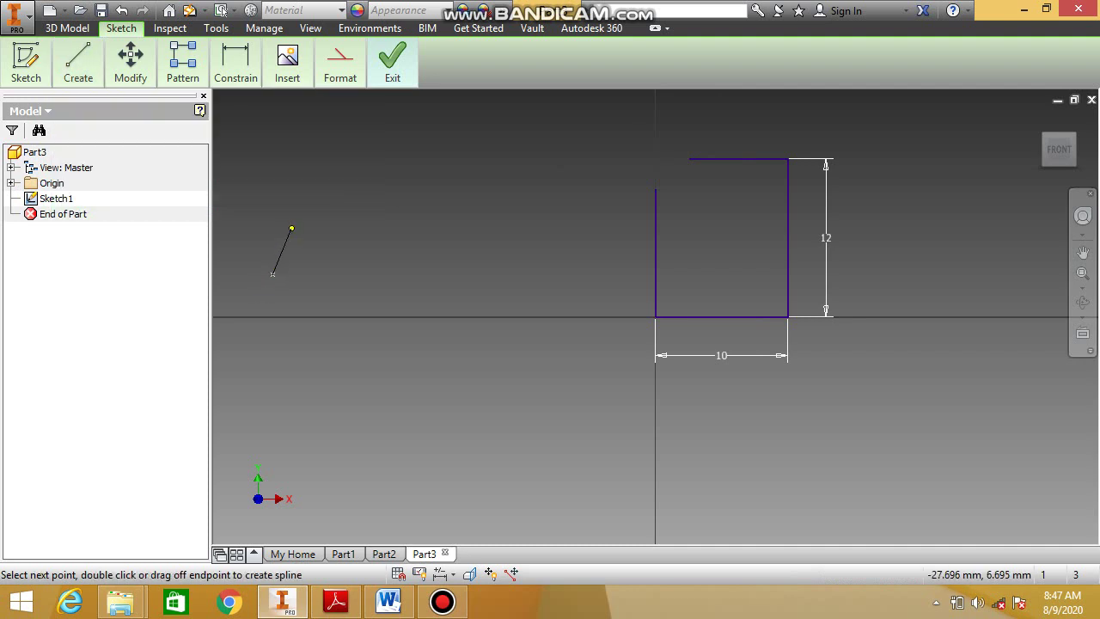
pyautogui.click(291, 228)
pyautogui.click(330, 289)
pyautogui.click(360, 237)
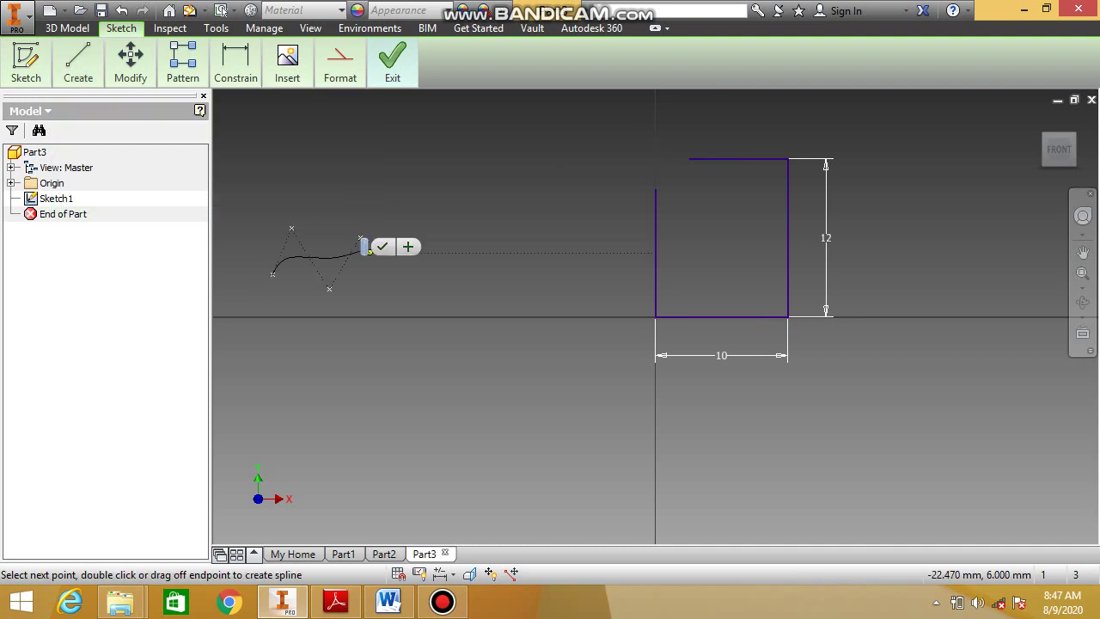
pyautogui.click(392, 294)
pyautogui.click(428, 251)
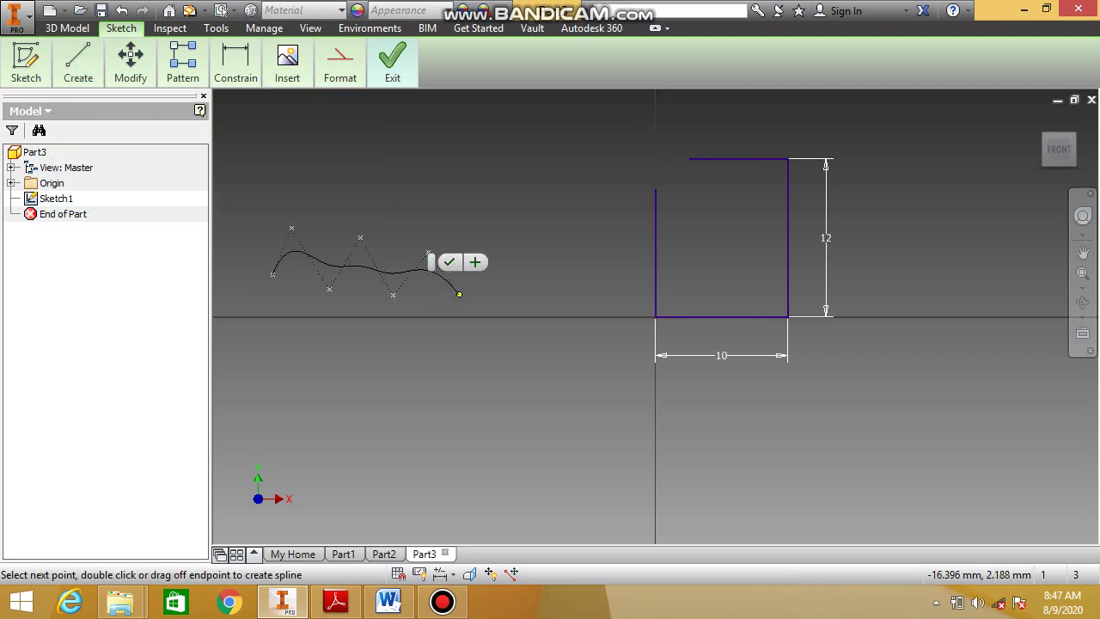
pyautogui.click(459, 294)
pyautogui.click(518, 217)
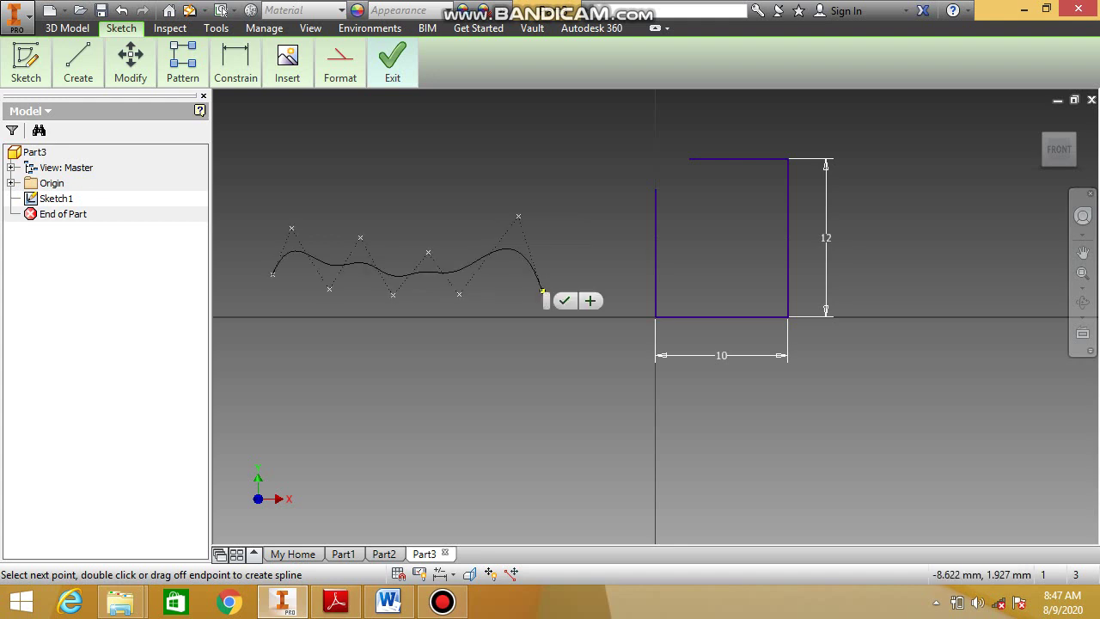
pyautogui.press('Escape')
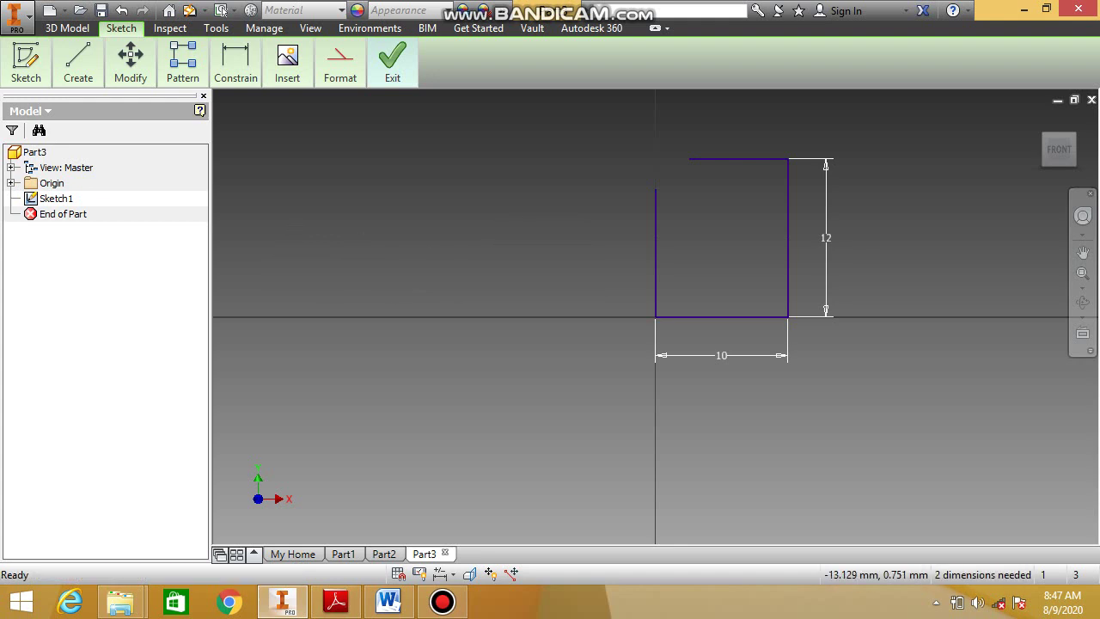
# Draw a wavy control vertex spline through seven alternating high and low points to the left of the line profile
pyautogui.click(78, 62)
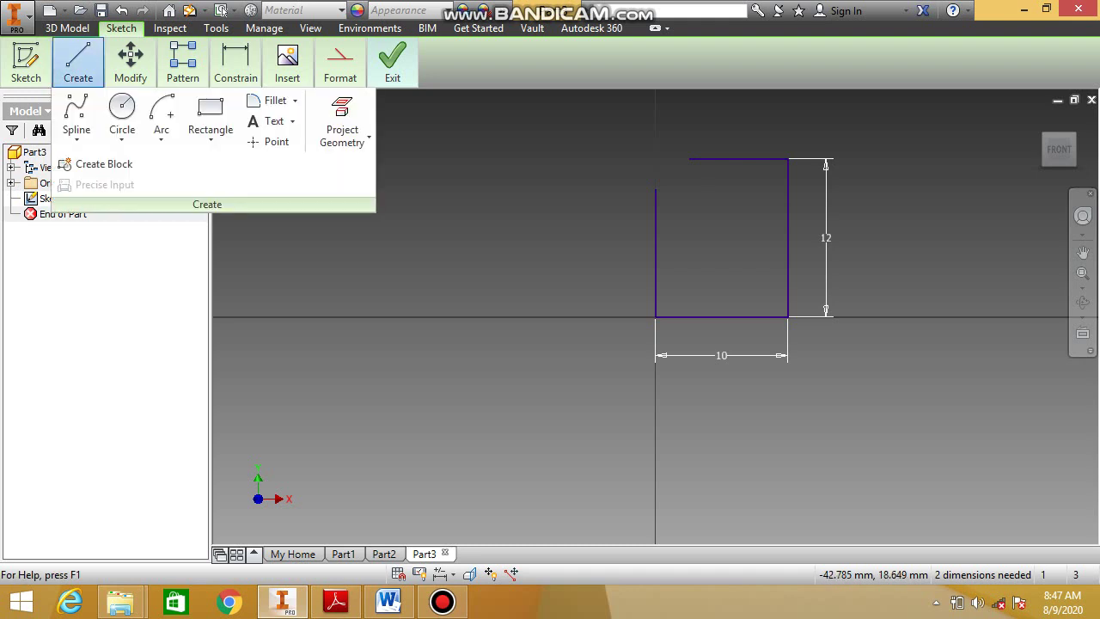
pyautogui.click(76, 112)
pyautogui.click(240, 243)
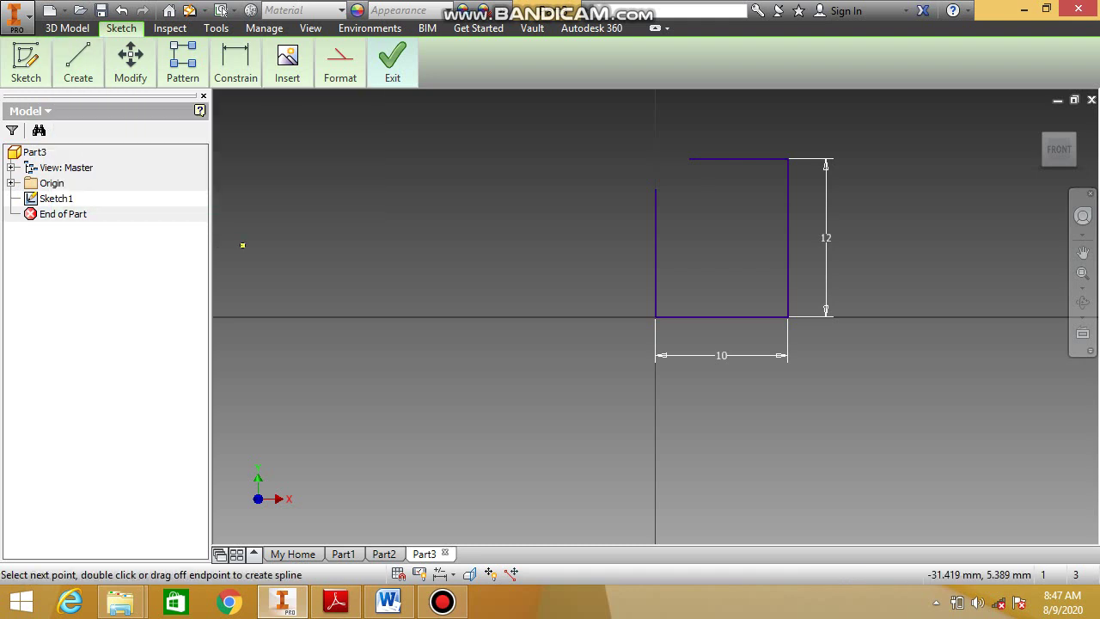
pyautogui.click(284, 213)
pyautogui.click(329, 252)
pyautogui.click(378, 199)
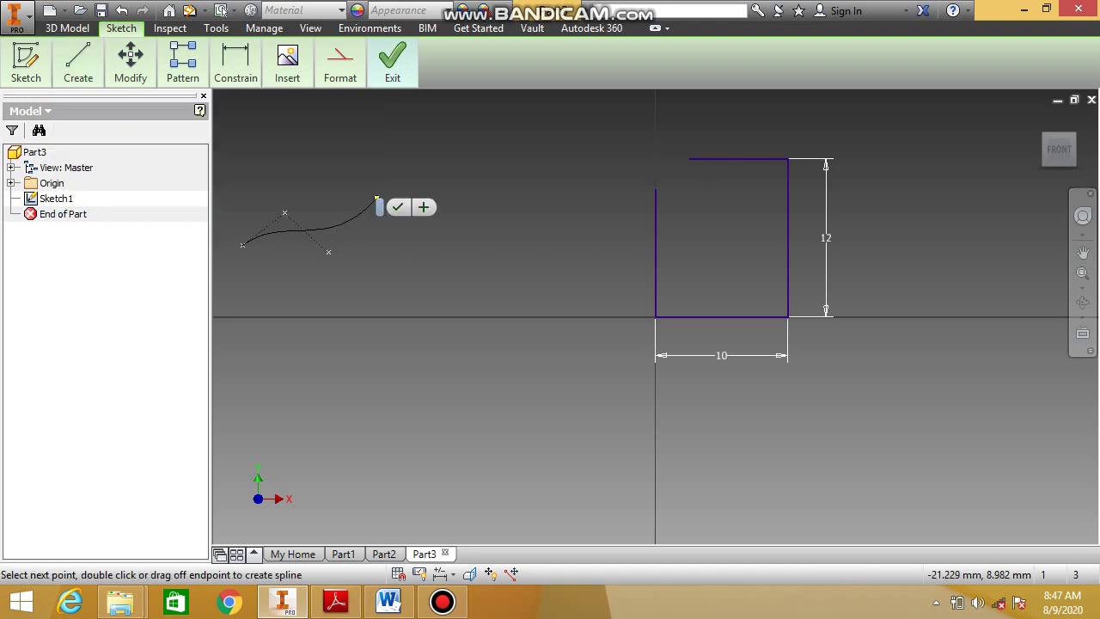
pyautogui.click(408, 259)
pyautogui.click(494, 204)
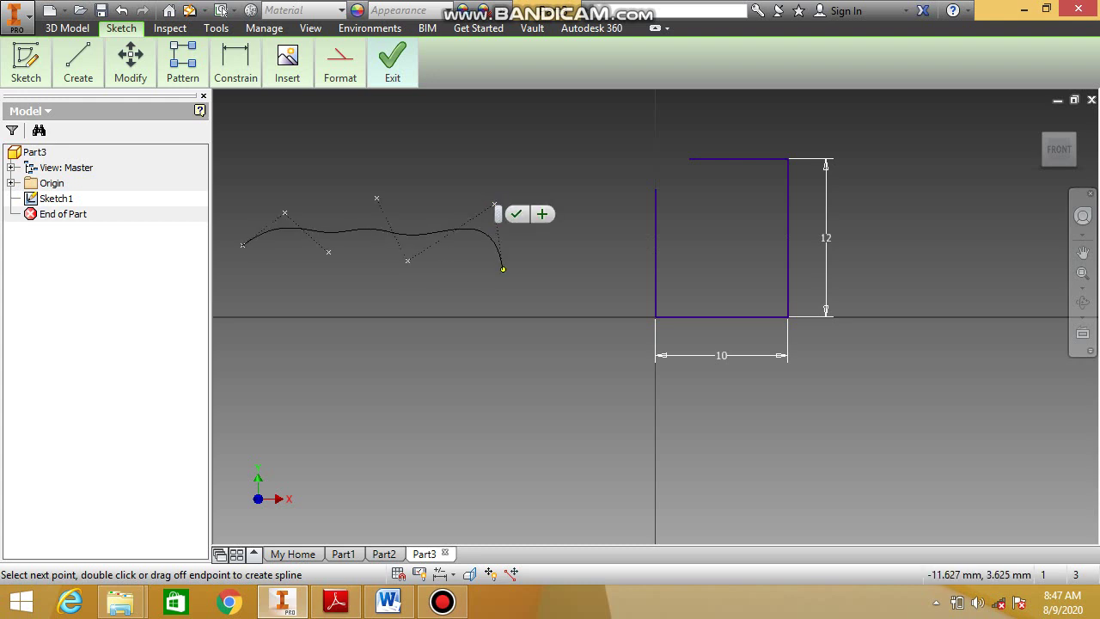
pyautogui.click(503, 269)
pyautogui.click(525, 279)
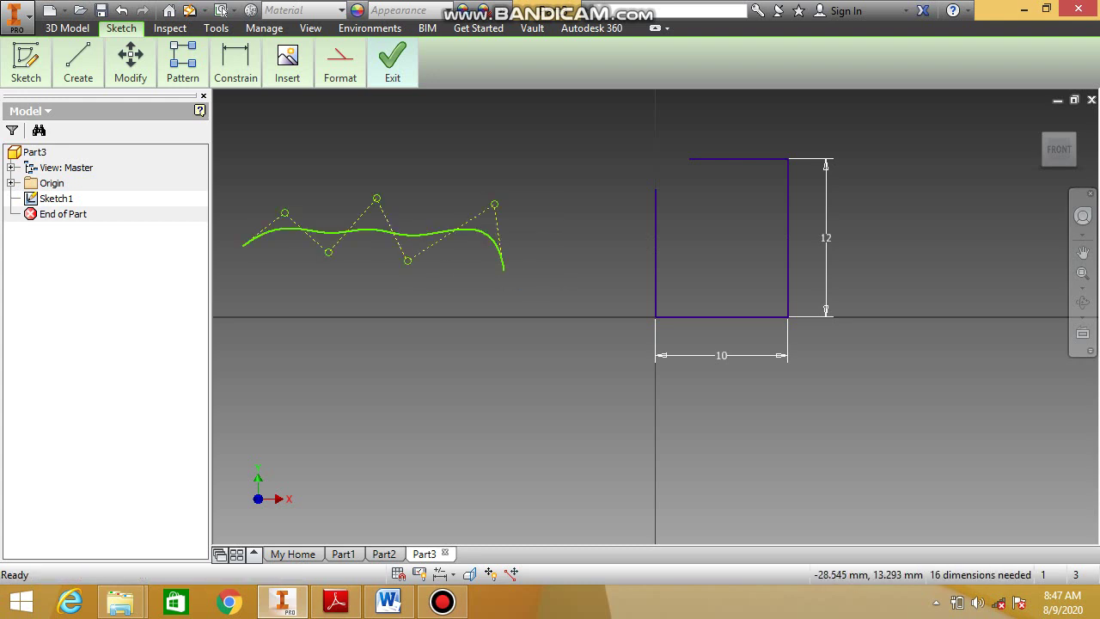
# Delete the whole control vertex spline to the left of the line profile
pyautogui.moveTo(131, 62)
pyautogui.moveTo(237, 172); pyautogui.dragTo(430, 296)
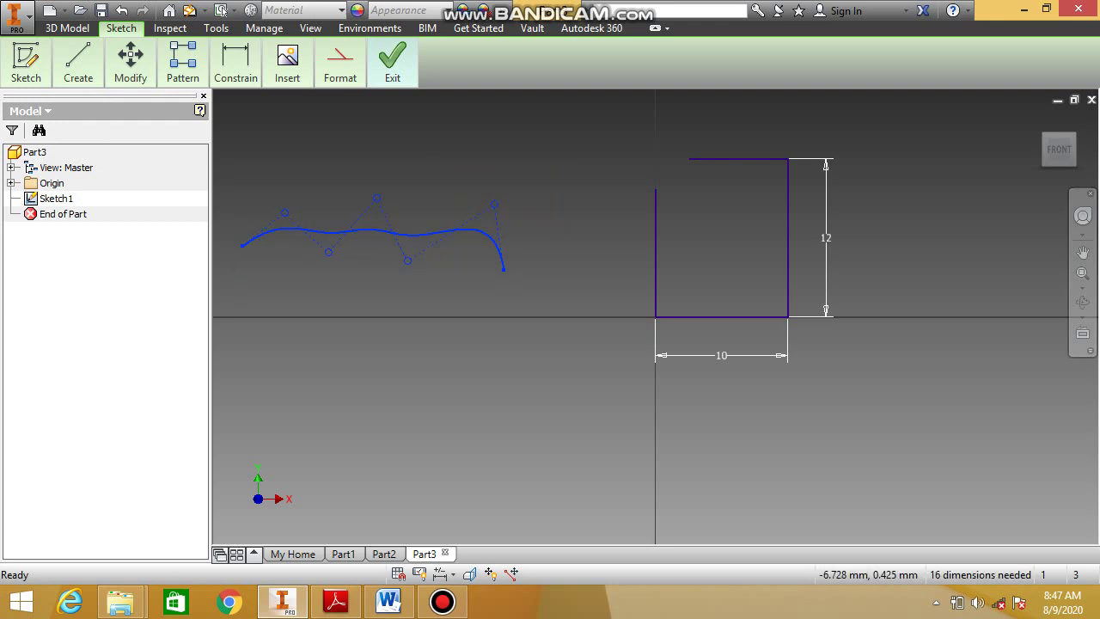
pyautogui.press('Delete')
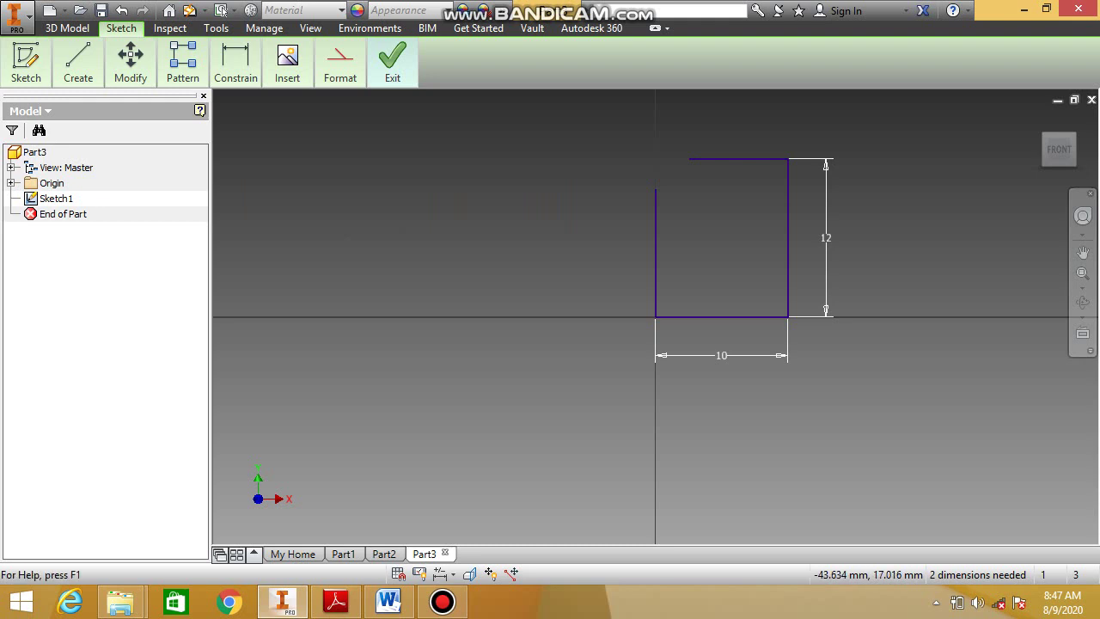
# Draw a center point circle of 5.5 mm radius below the X axis, trying diameter entry before returning to radius entry
pyautogui.click(78, 64)
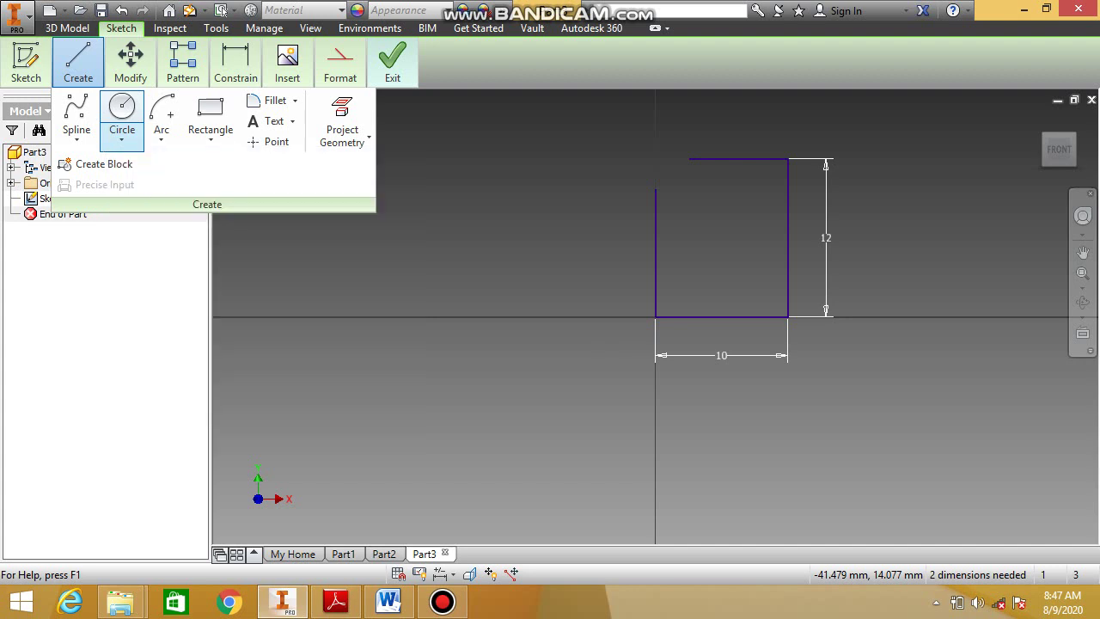
pyautogui.click(122, 138)
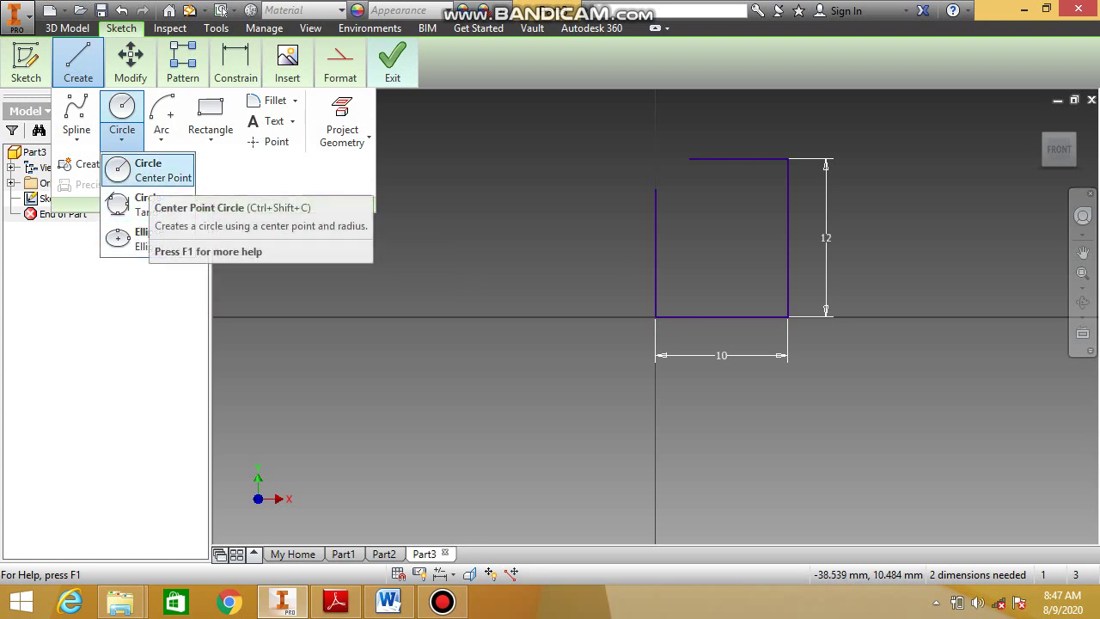
pyautogui.click(150, 170)
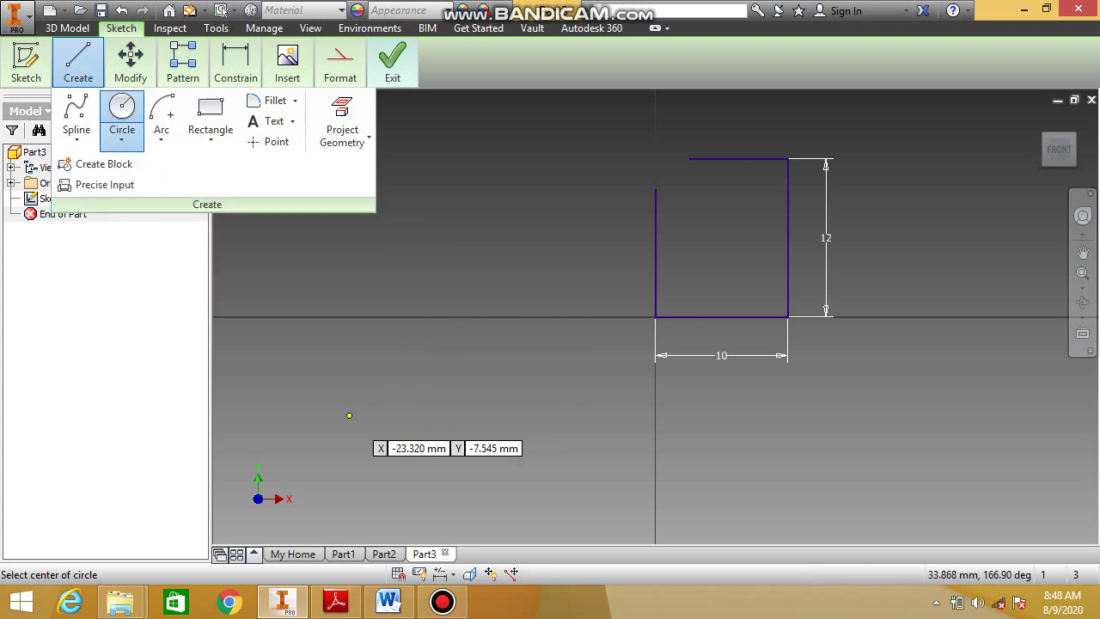
pyautogui.click(347, 415)
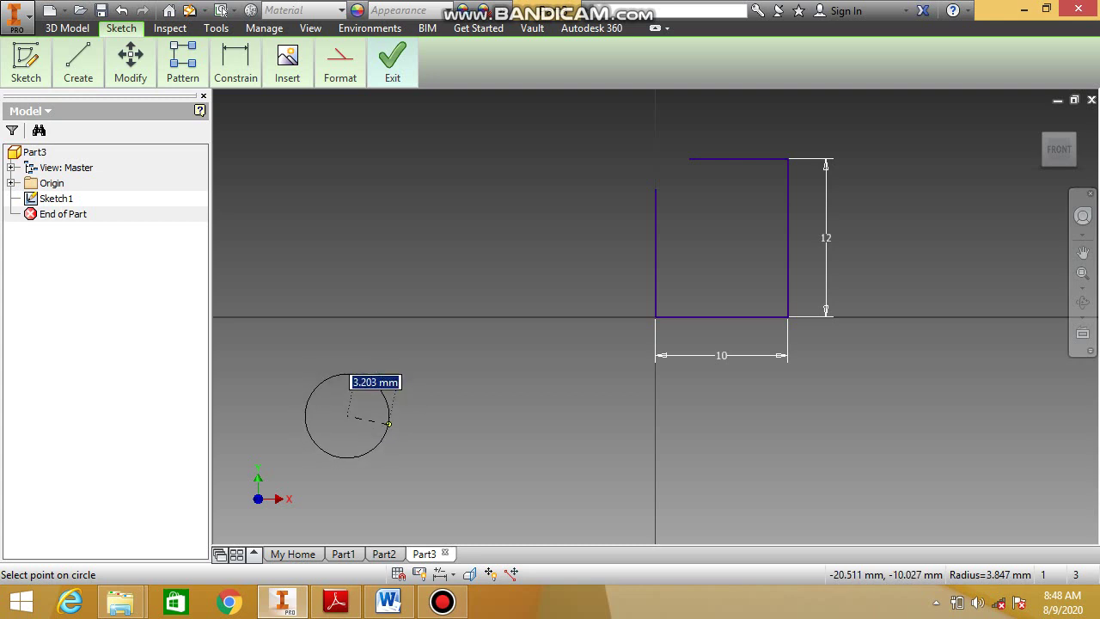
pyautogui.rightClick(387, 419)
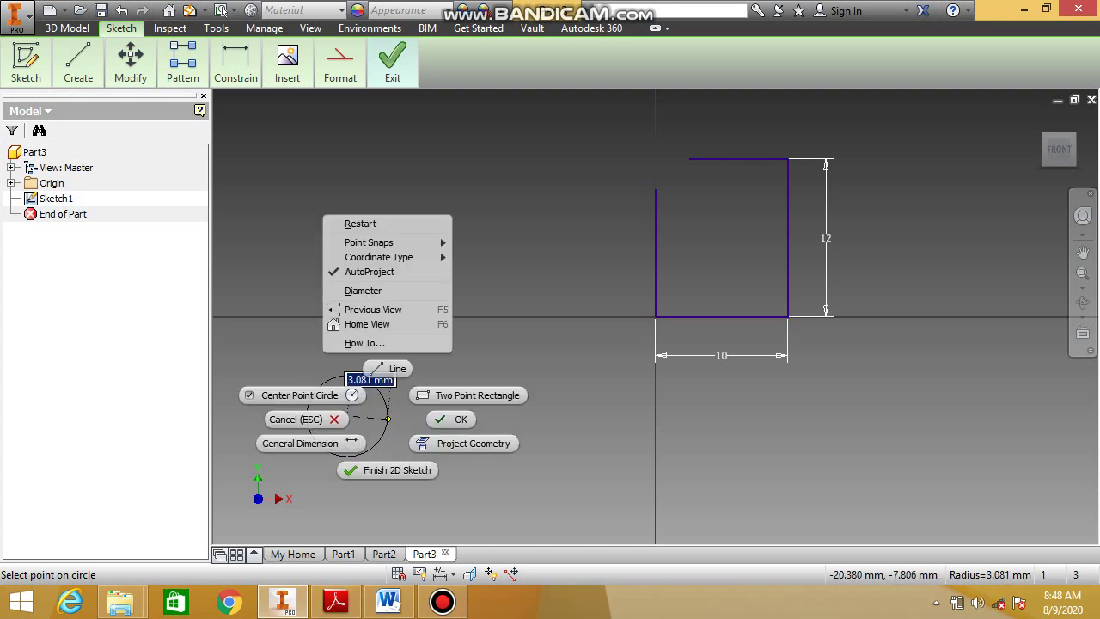
pyautogui.click(380, 292)
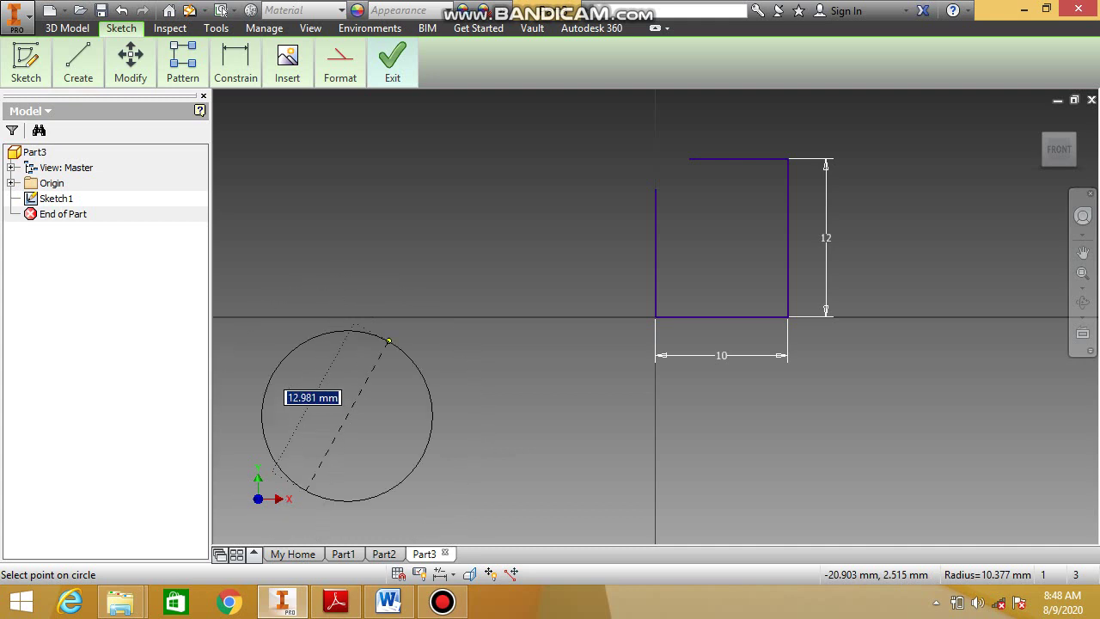
pyautogui.rightClick(394, 375)
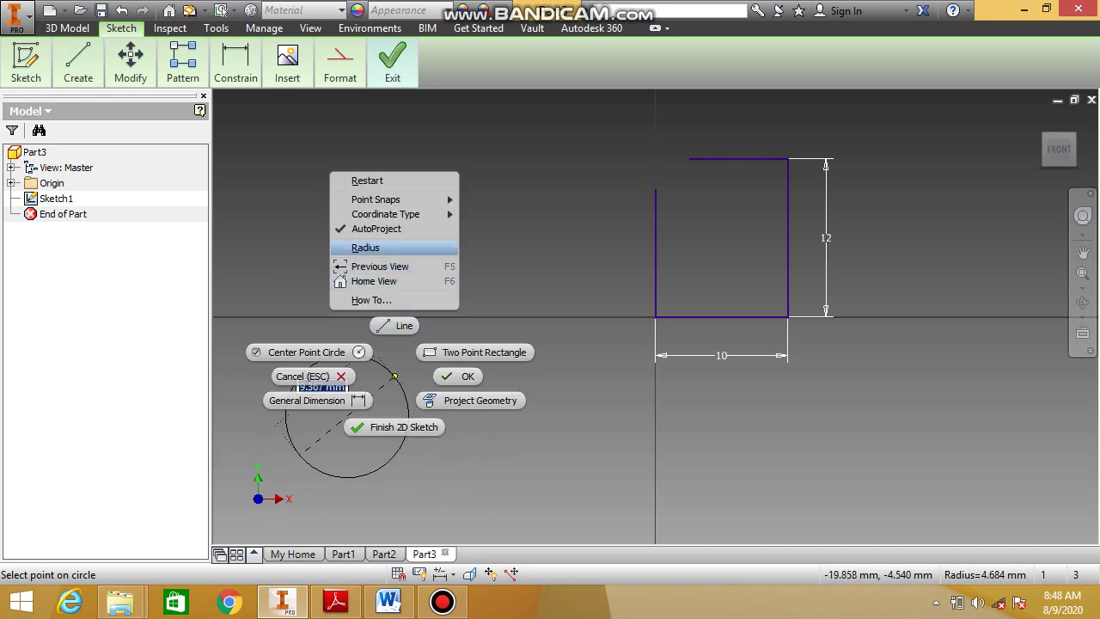
pyautogui.click(379, 247)
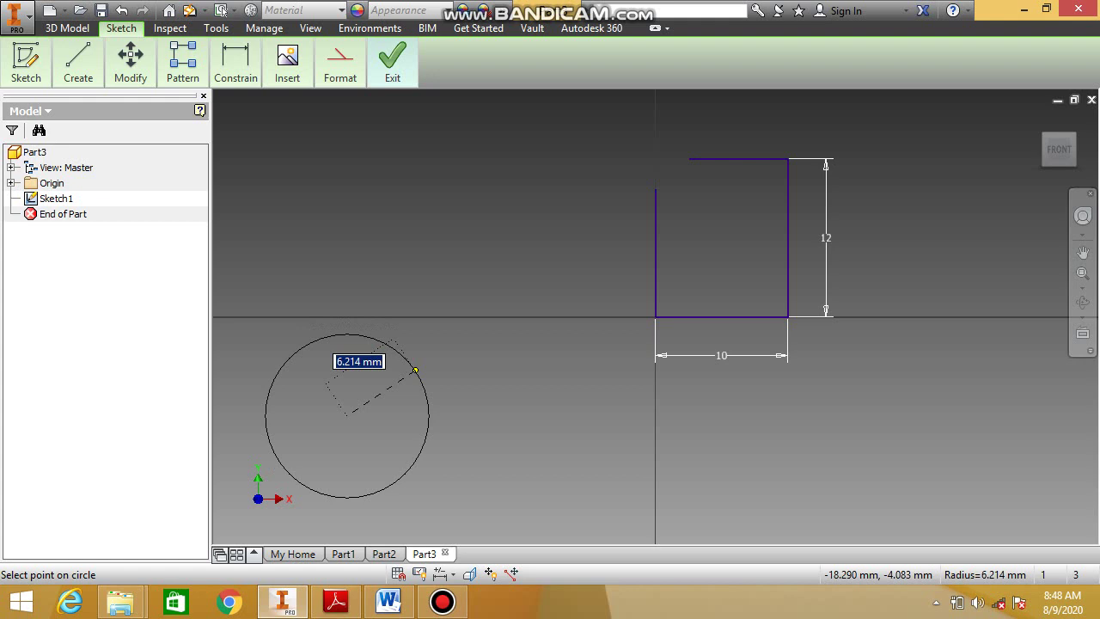
pyautogui.write('5.')
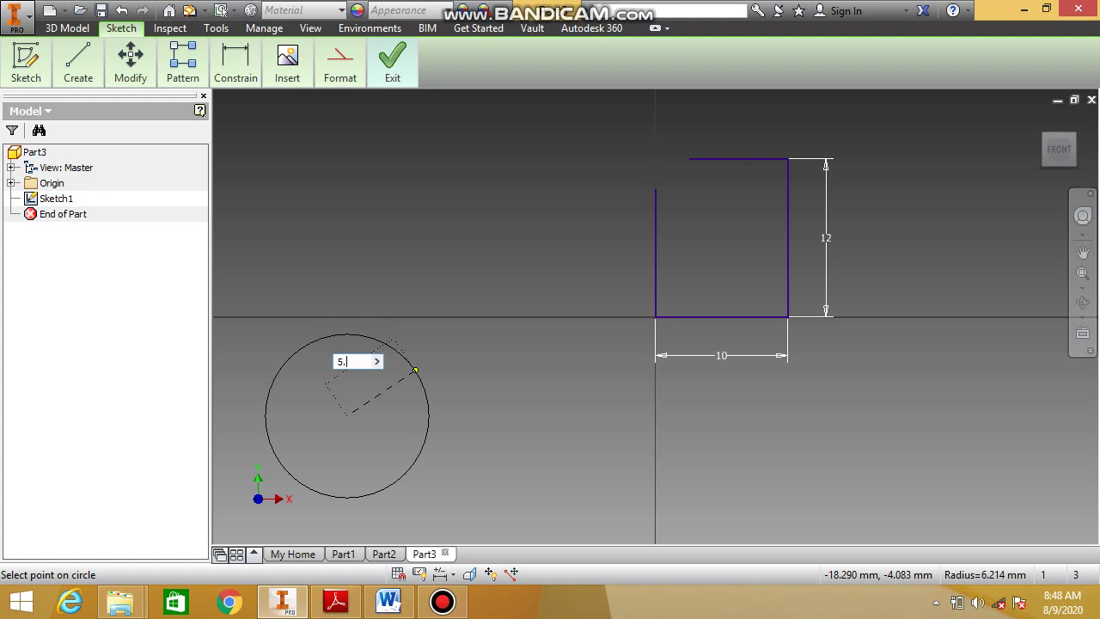
pyautogui.write('5')
pyautogui.press('Return')
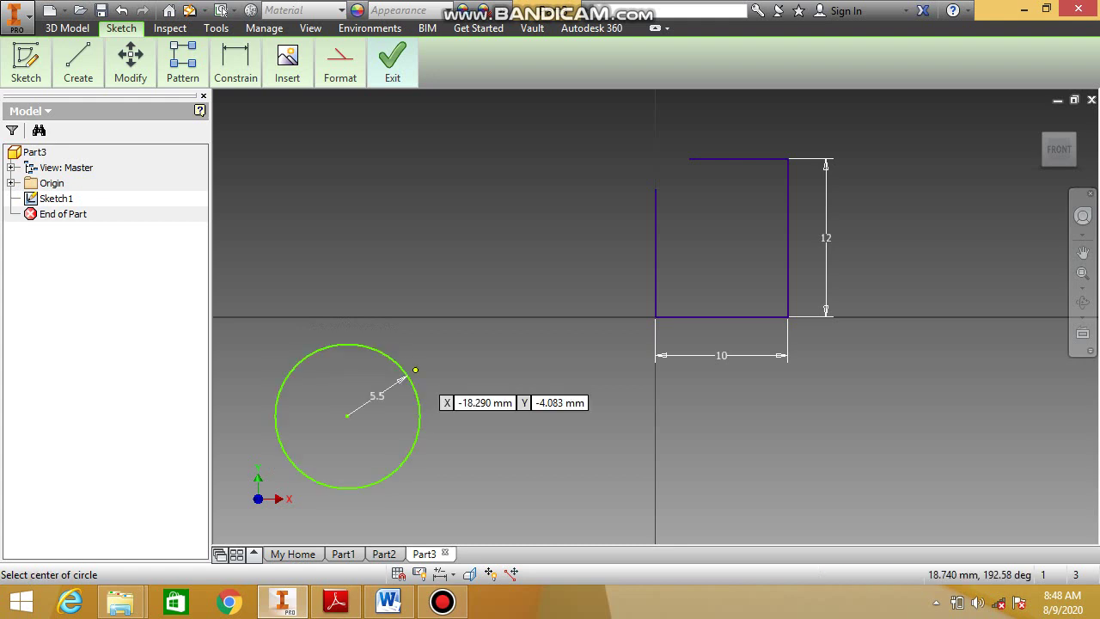
# Draw a wide horizontal ellipse between the circle and line profile, with its axis end at about X -9.9 mm, Y 5.2 mm
pyautogui.click(79, 62)
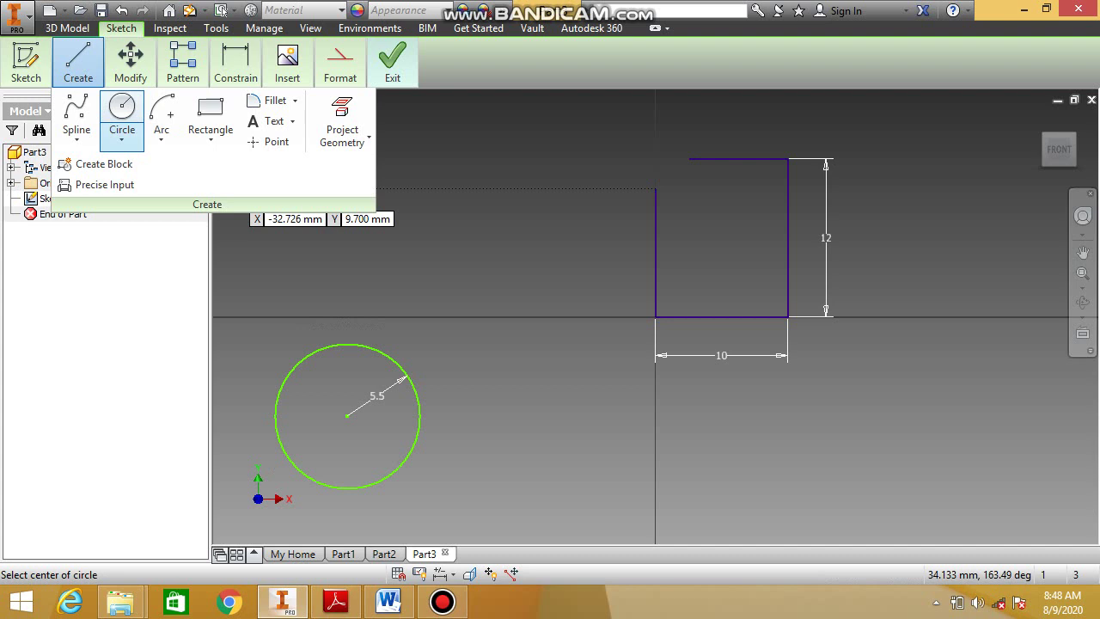
pyautogui.click(121, 138)
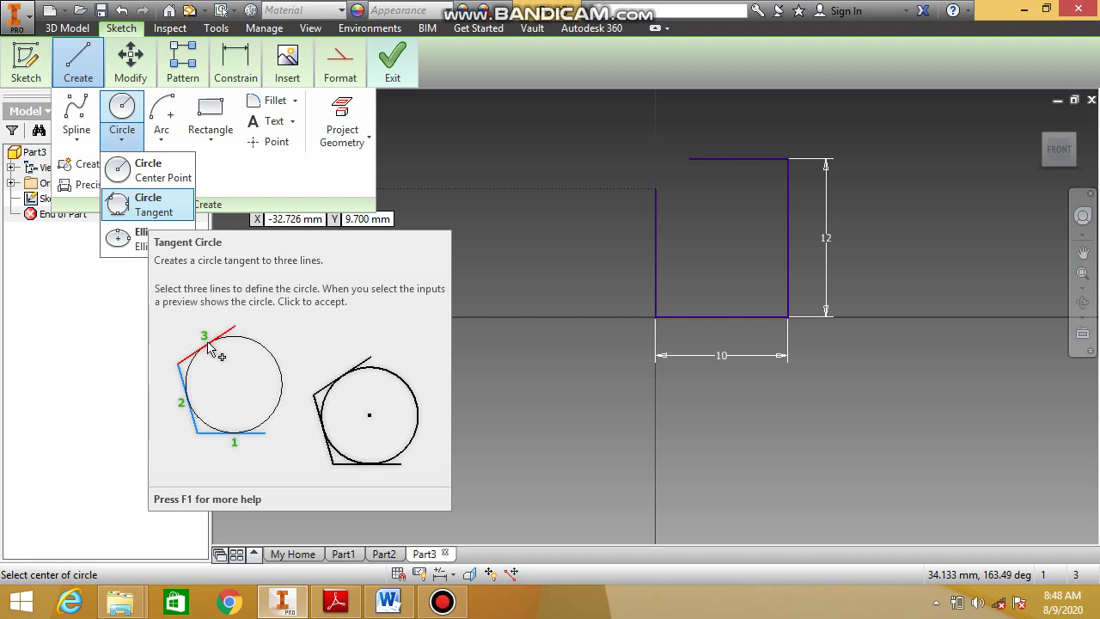
pyautogui.click(145, 238)
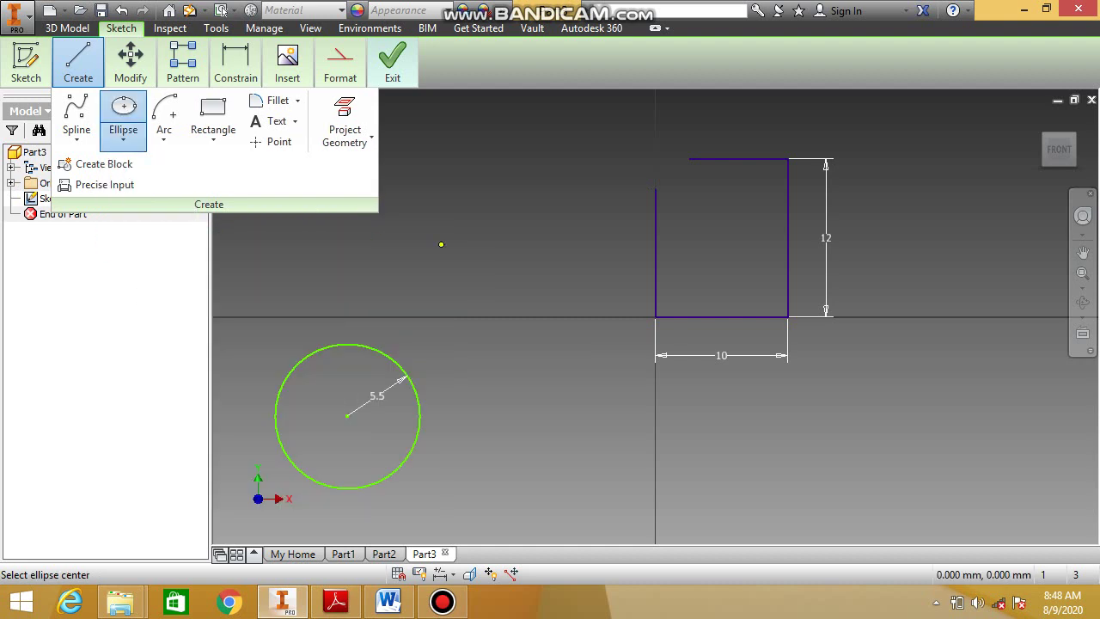
pyautogui.click(462, 248)
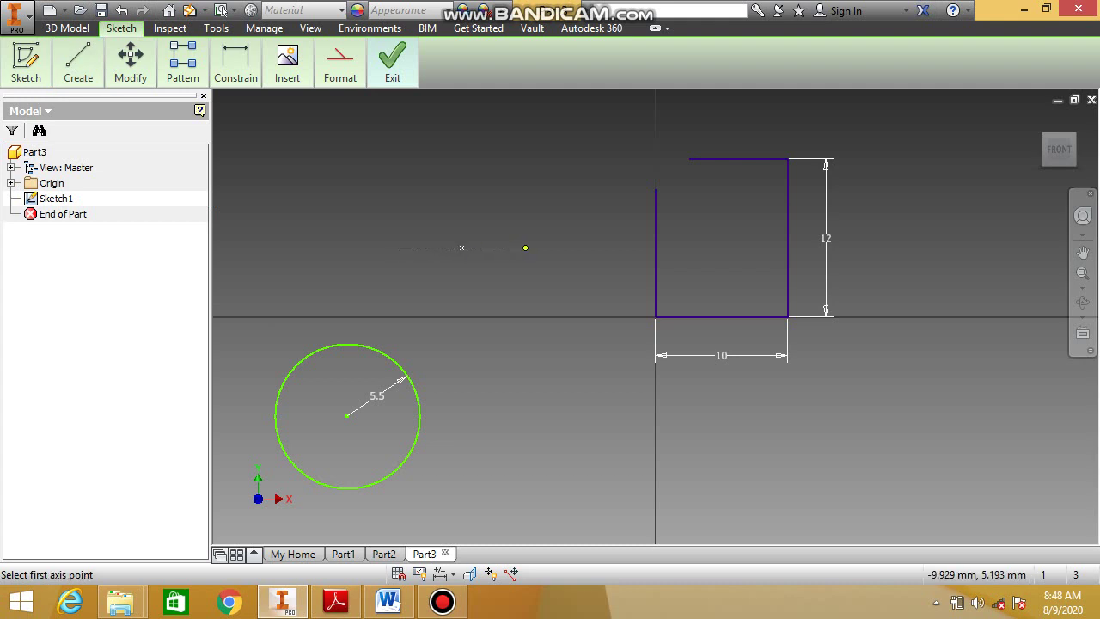
pyautogui.click(525, 248)
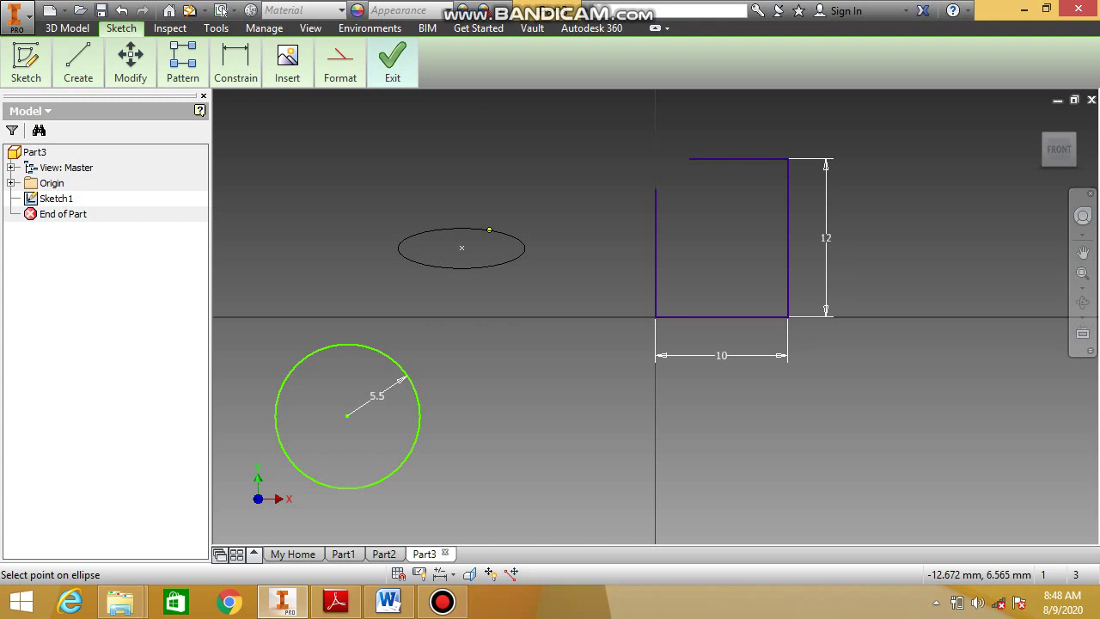
pyautogui.click(489, 229)
pyautogui.press('Escape')
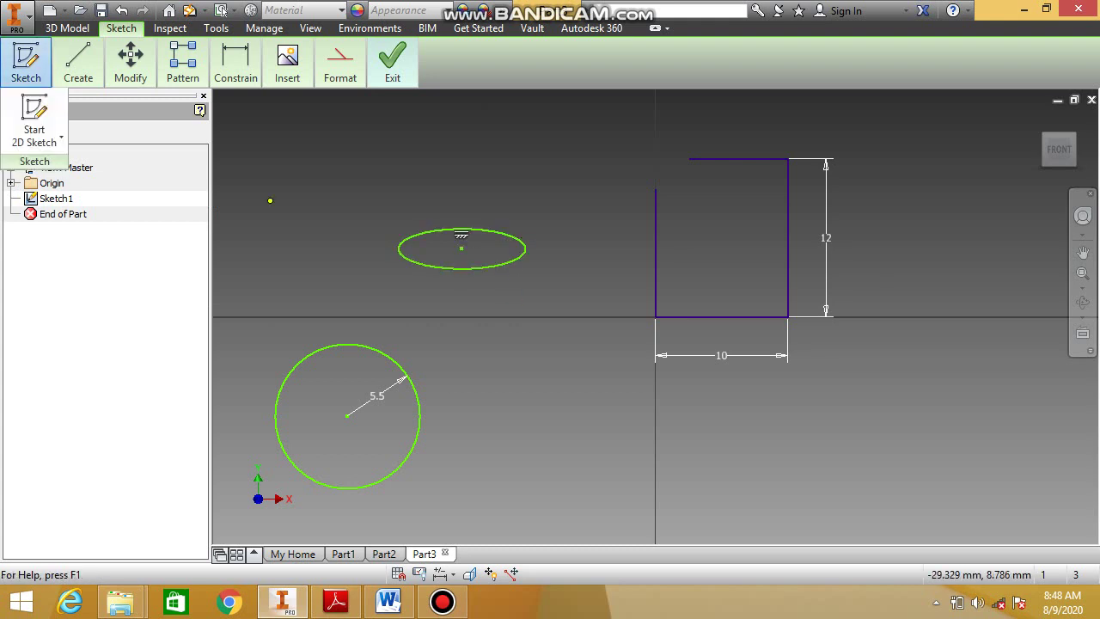
pyautogui.moveTo(78, 65)
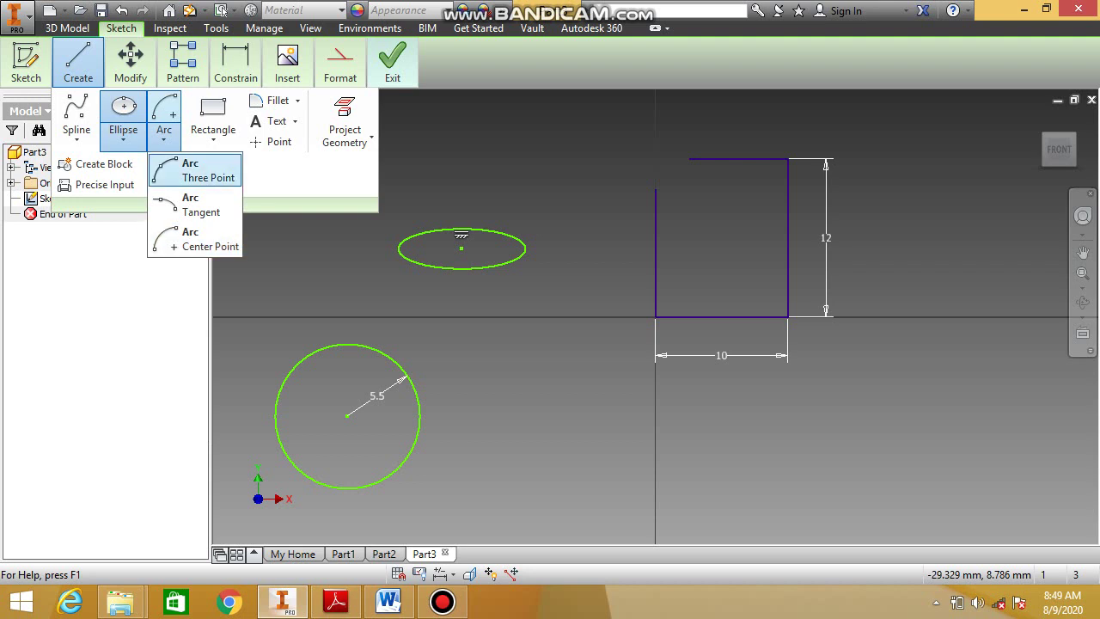
pyautogui.press('Escape')
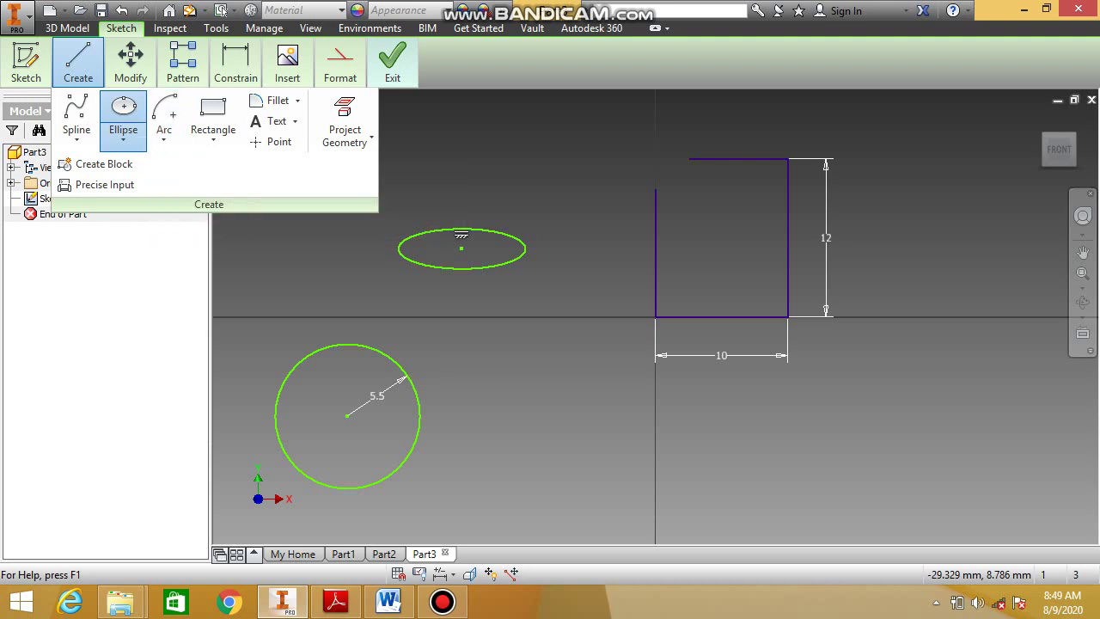
pyautogui.click(163, 138)
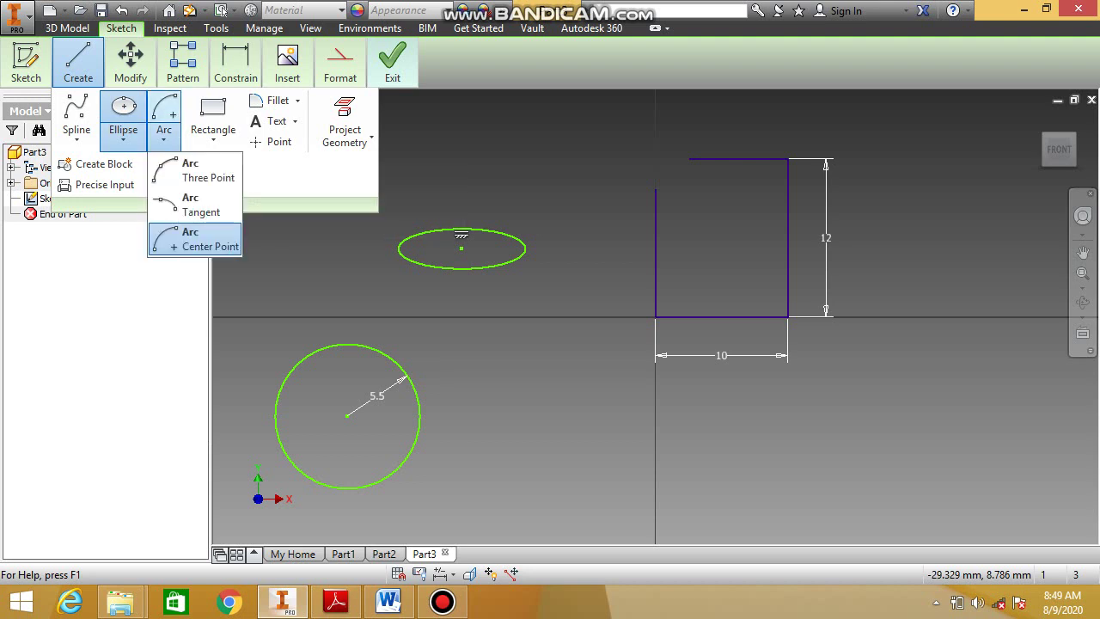
pyautogui.click(196, 246)
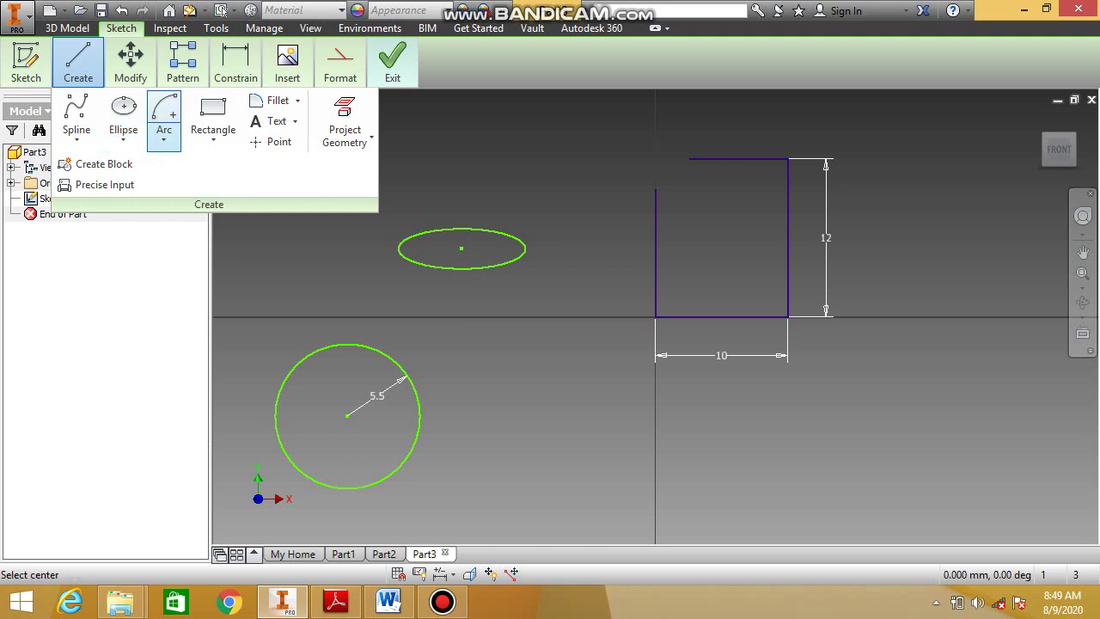
# Draw a three point arc of about 1.8 mm radius bulging outward across the gap between the profile's two open line ends
pyautogui.click(163, 137)
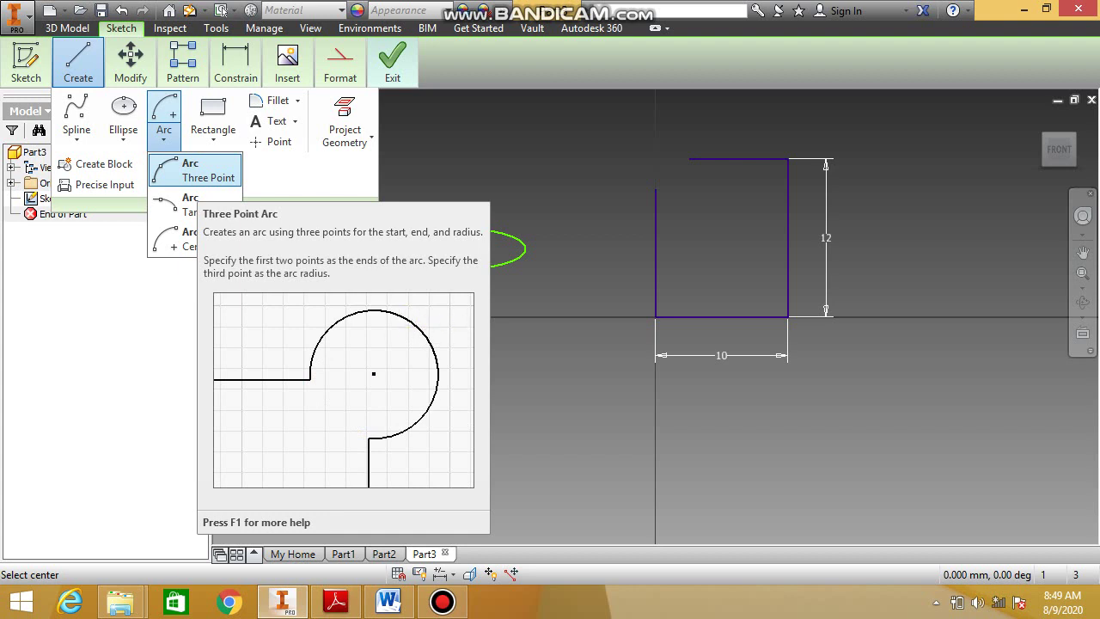
pyautogui.click(196, 170)
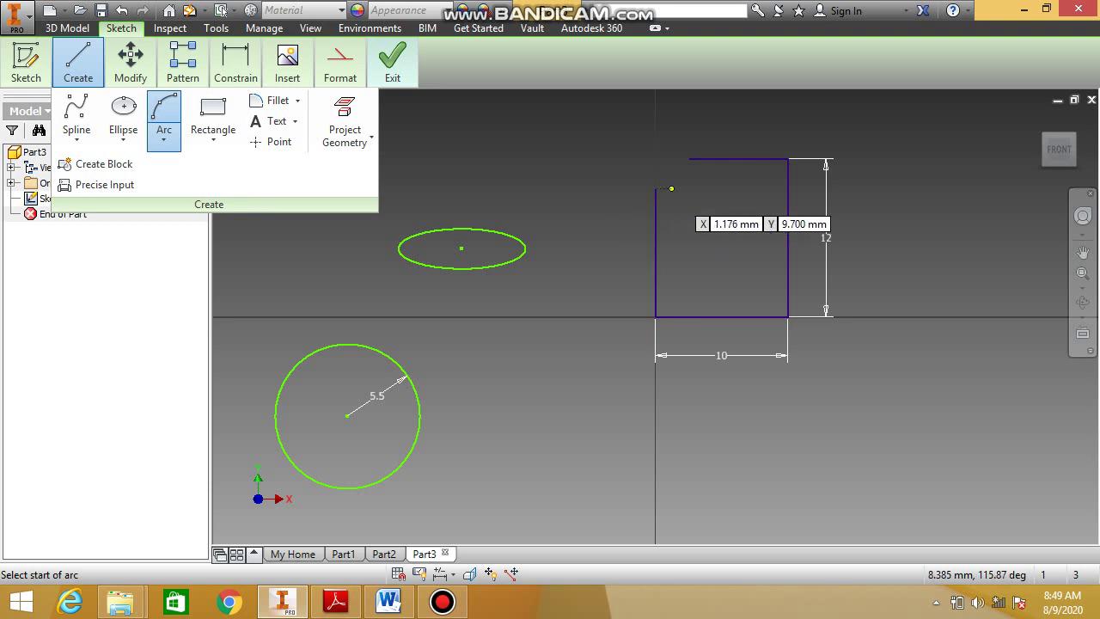
pyautogui.click(689, 158)
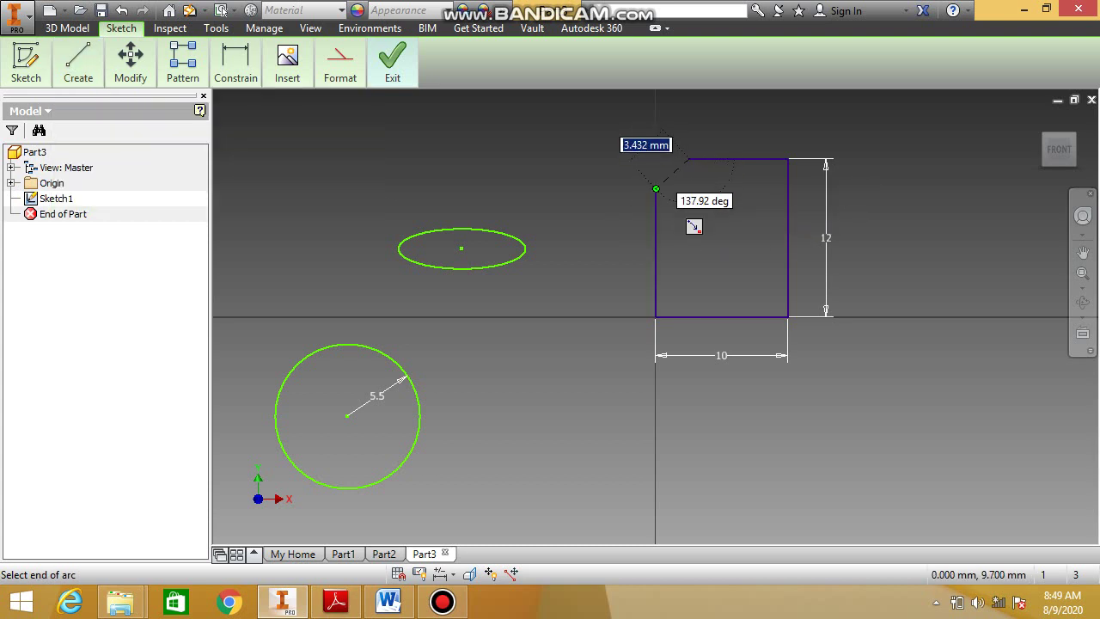
pyautogui.click(656, 189)
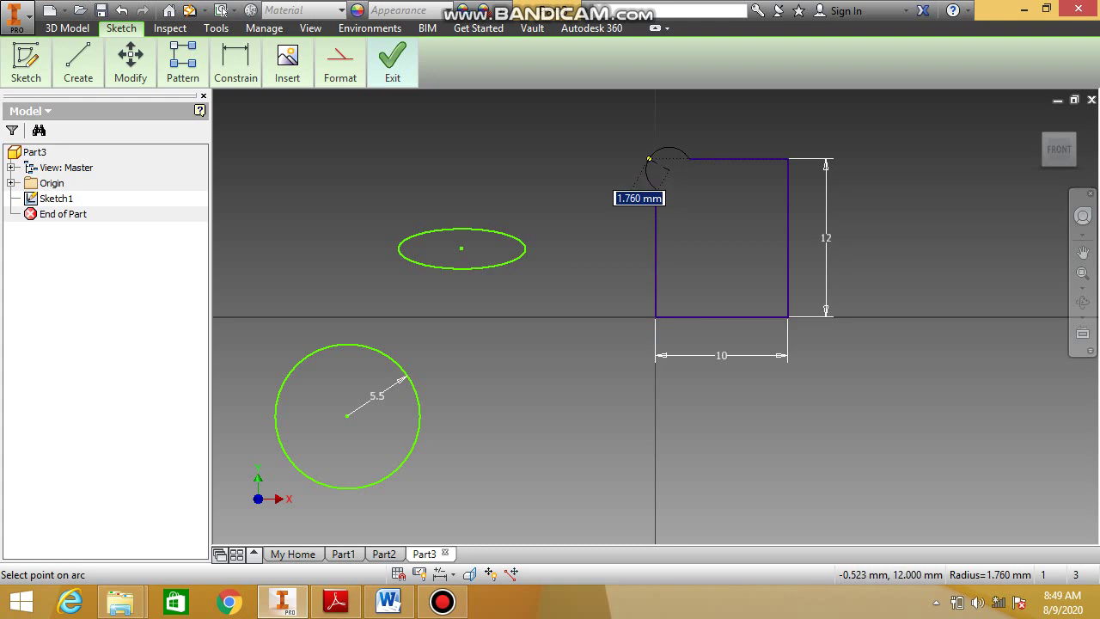
pyautogui.click(649, 158)
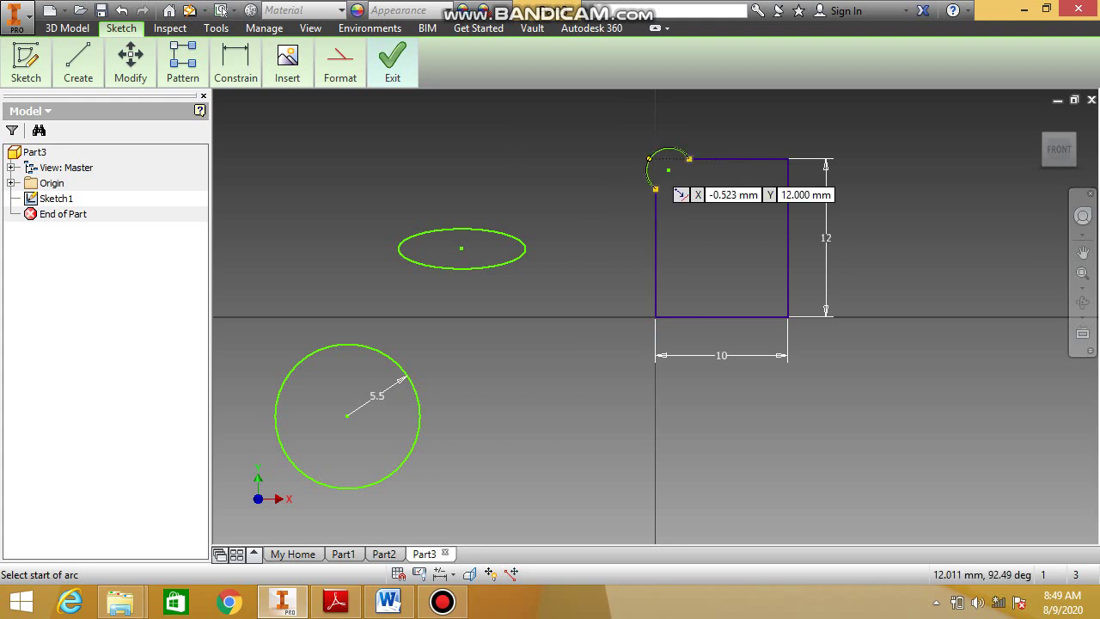
pyautogui.rightClick(667, 170)
pyautogui.click(710, 161)
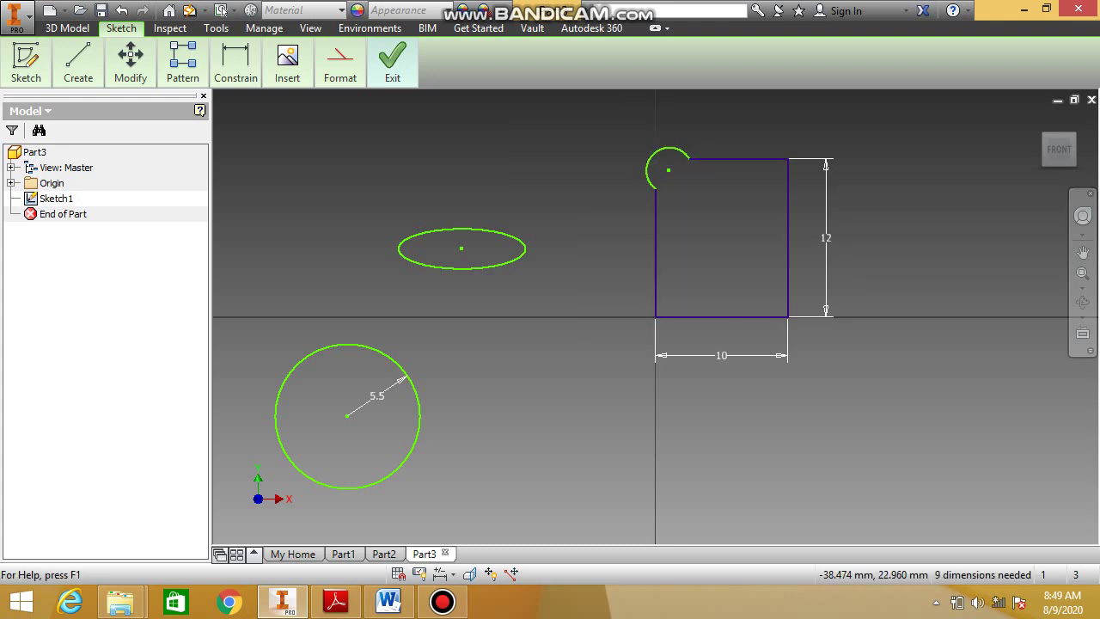
# Draw a two point rectangle 5 mm wide and 10 mm high below the dimensioned line profile
pyautogui.click(79, 62)
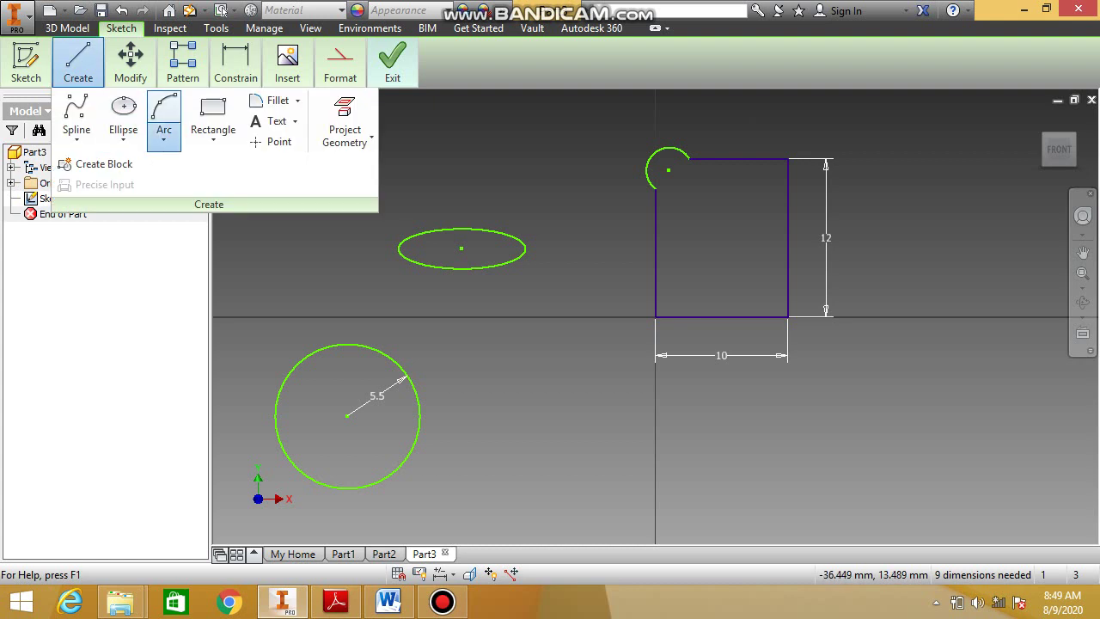
pyautogui.click(164, 137)
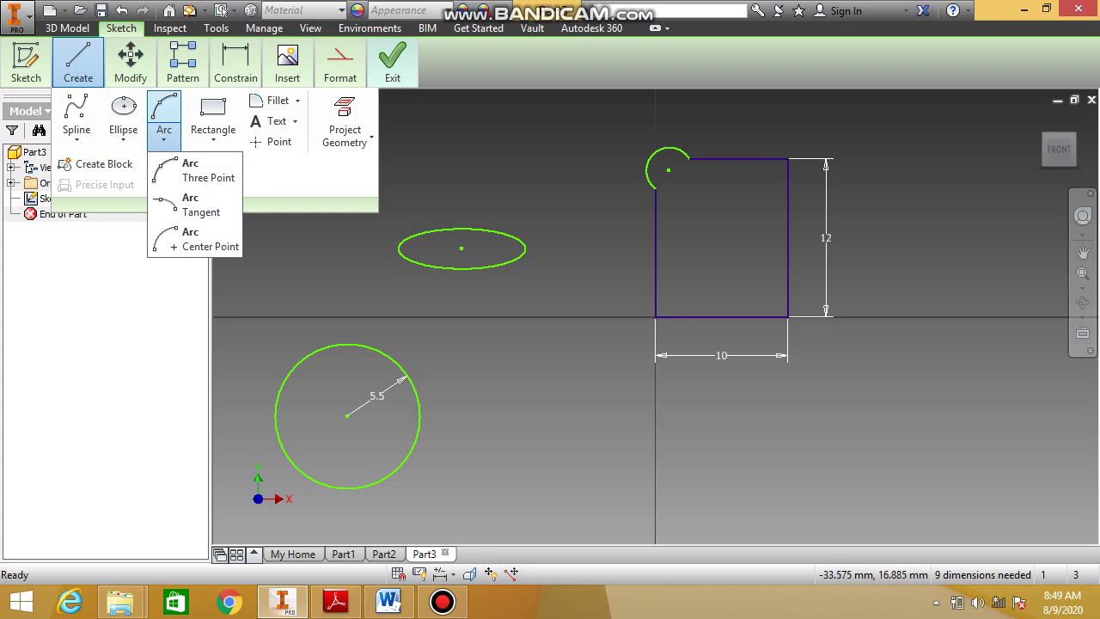
pyautogui.click(212, 112)
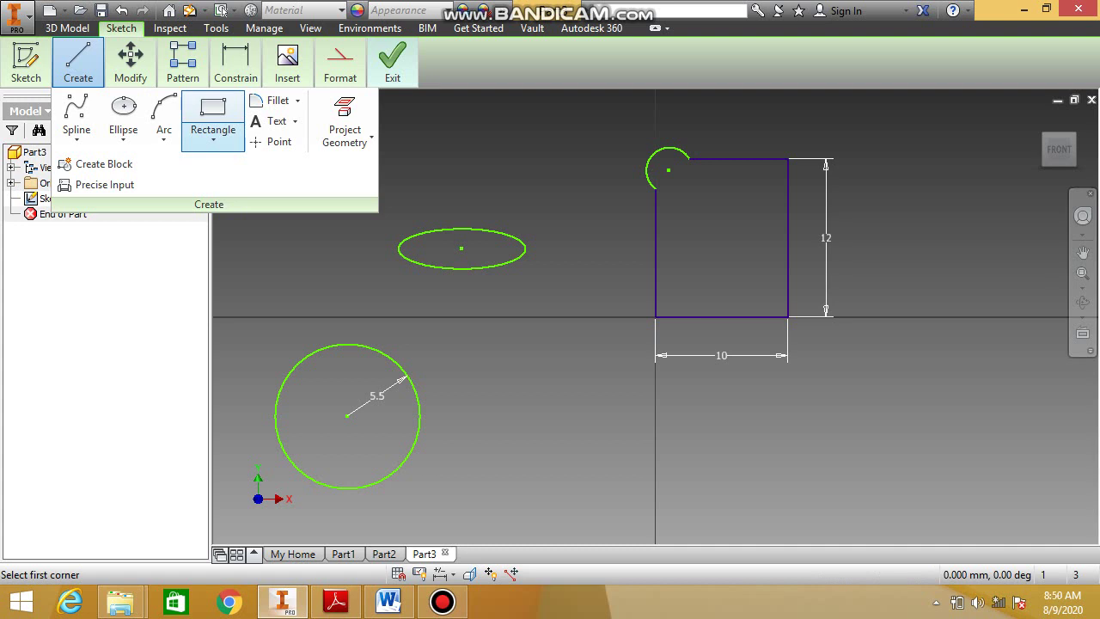
pyautogui.click(213, 138)
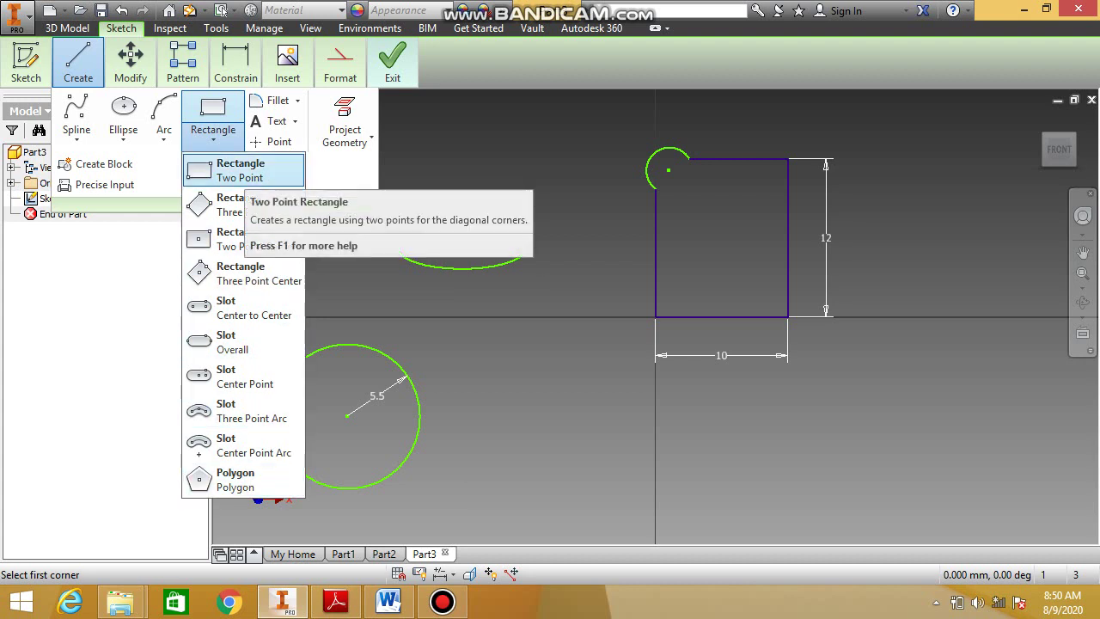
pyautogui.click(241, 170)
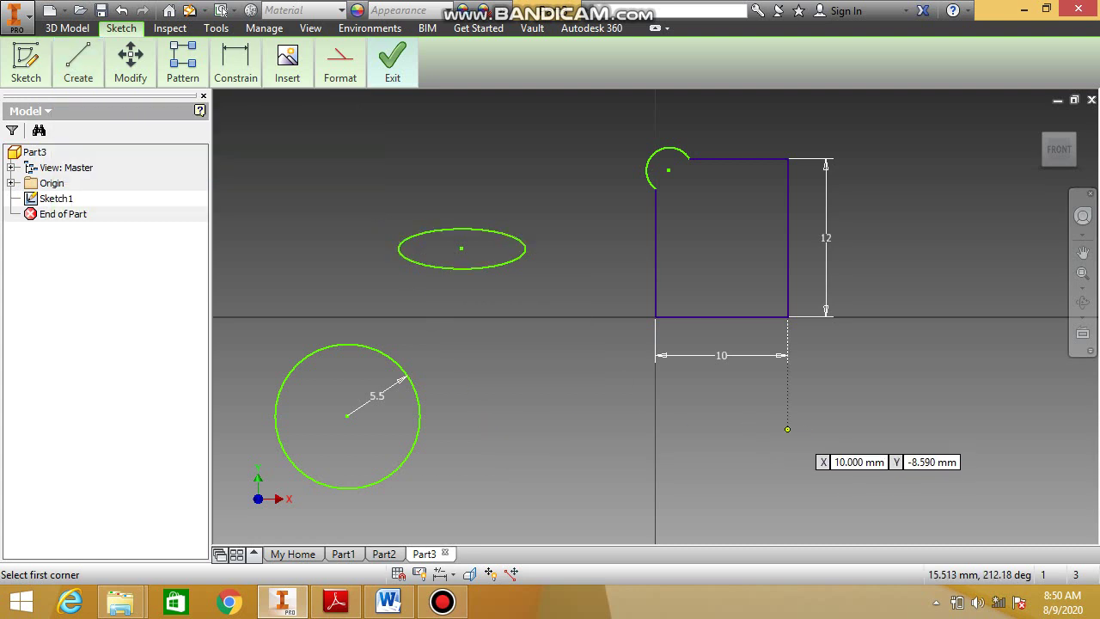
pyautogui.click(738, 422)
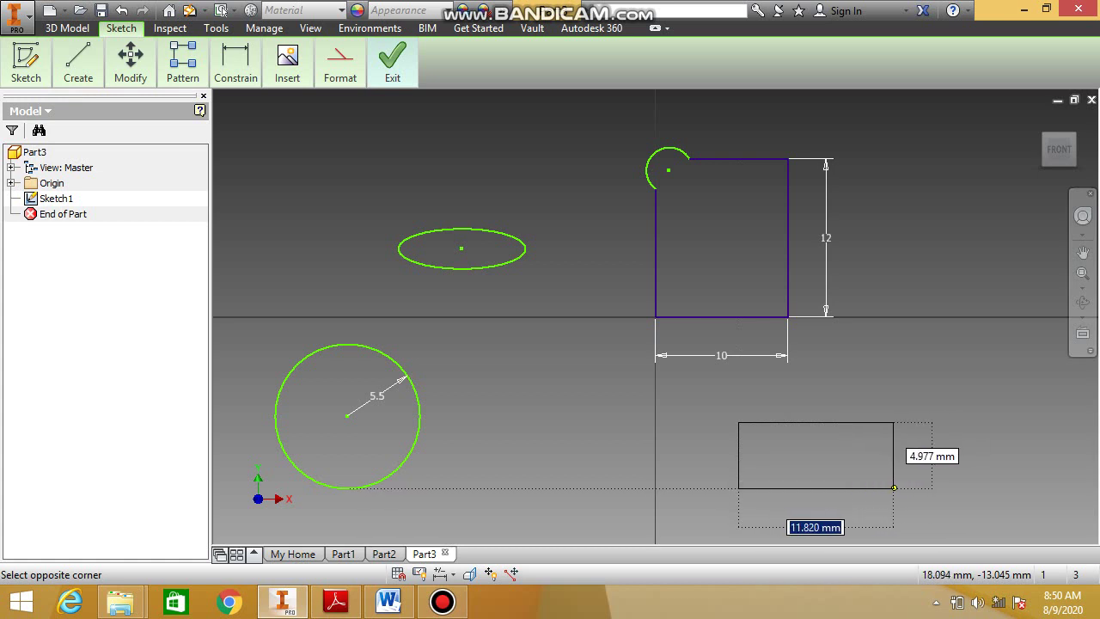
pyautogui.write('5')
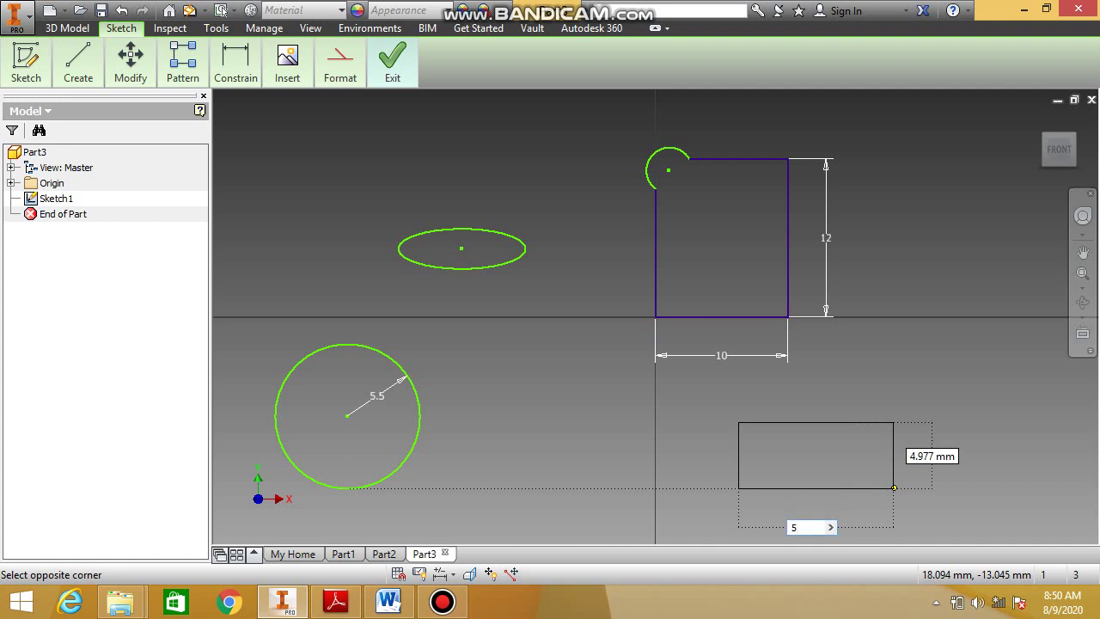
pyautogui.press('Tab')
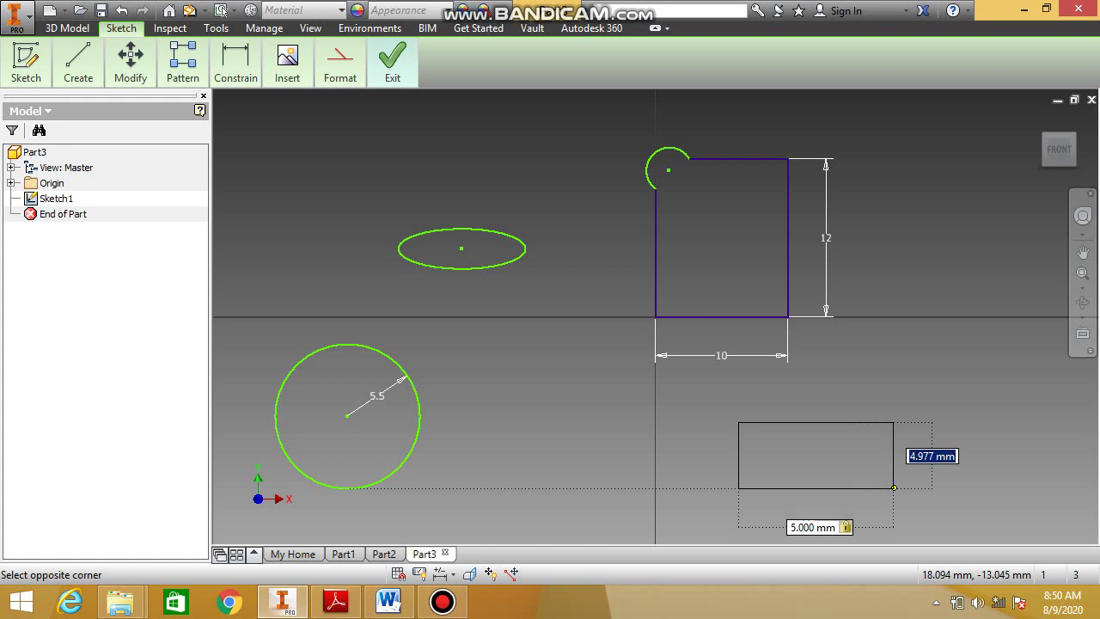
pyautogui.write('10')
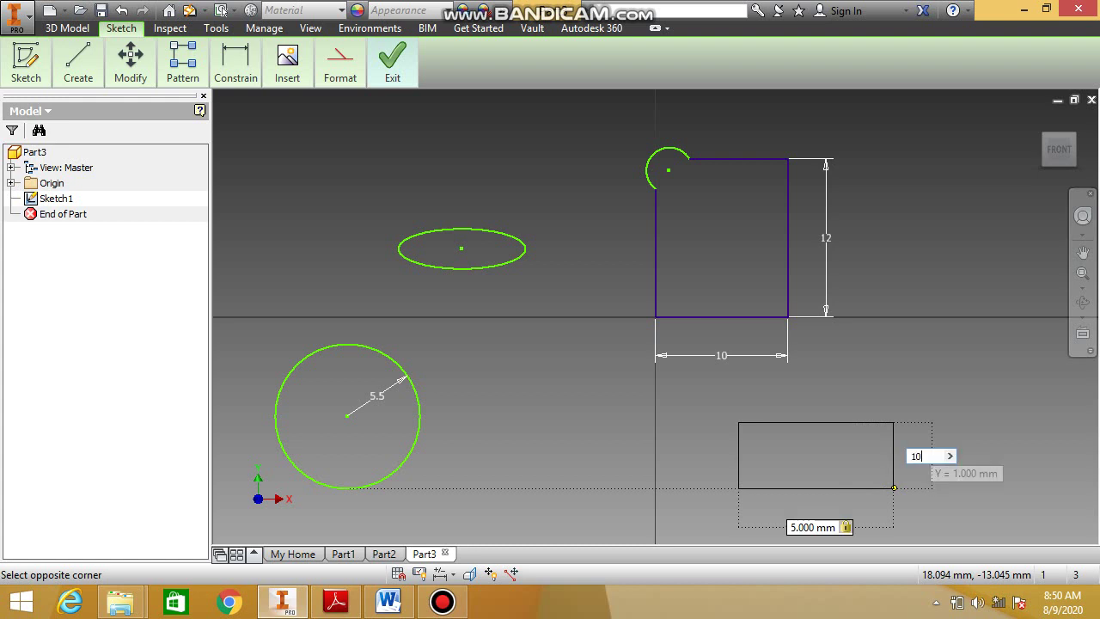
pyautogui.press('Return')
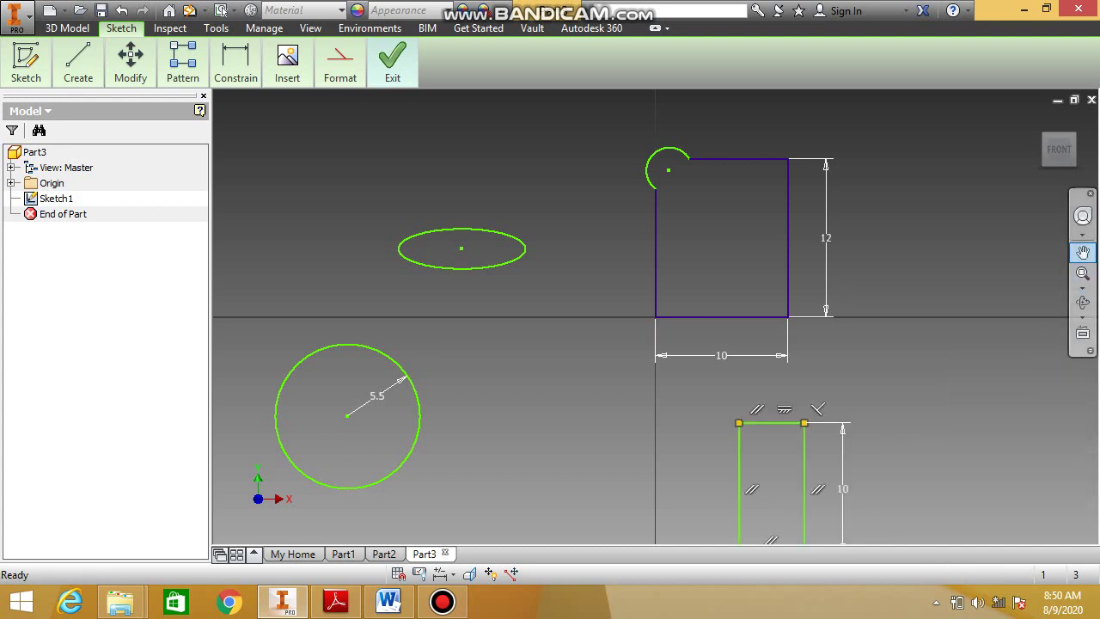
# Draw a 6 mm by 6 mm two point rectangle to the right of the 5 by 10 mm rectangle
pyautogui.click(1083, 251)
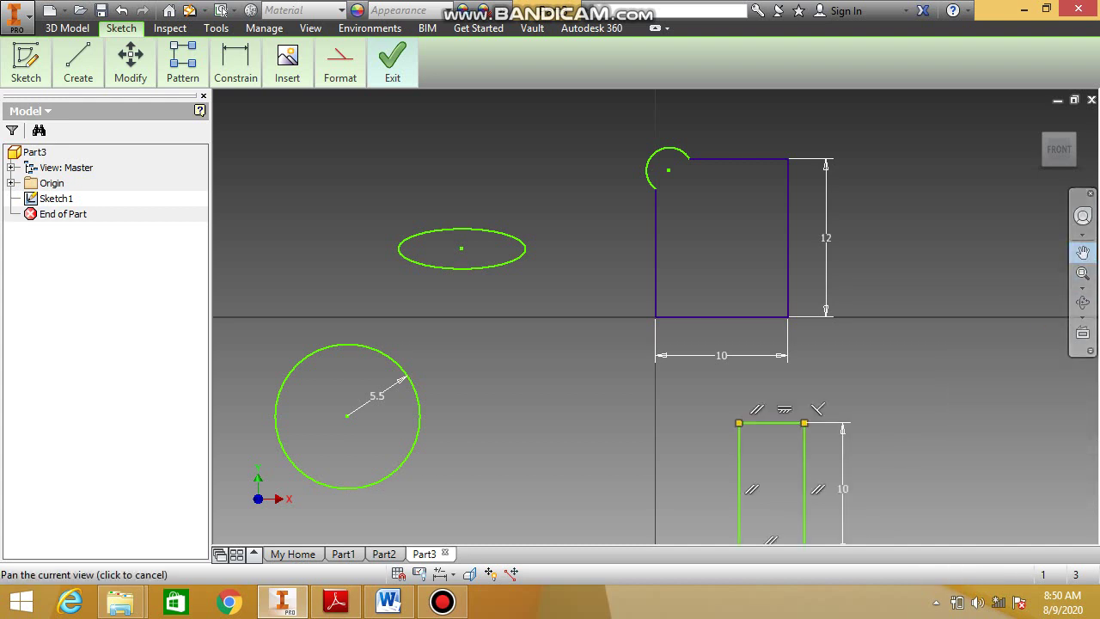
pyautogui.moveTo(602, 387); pyautogui.dragTo(595, 227)
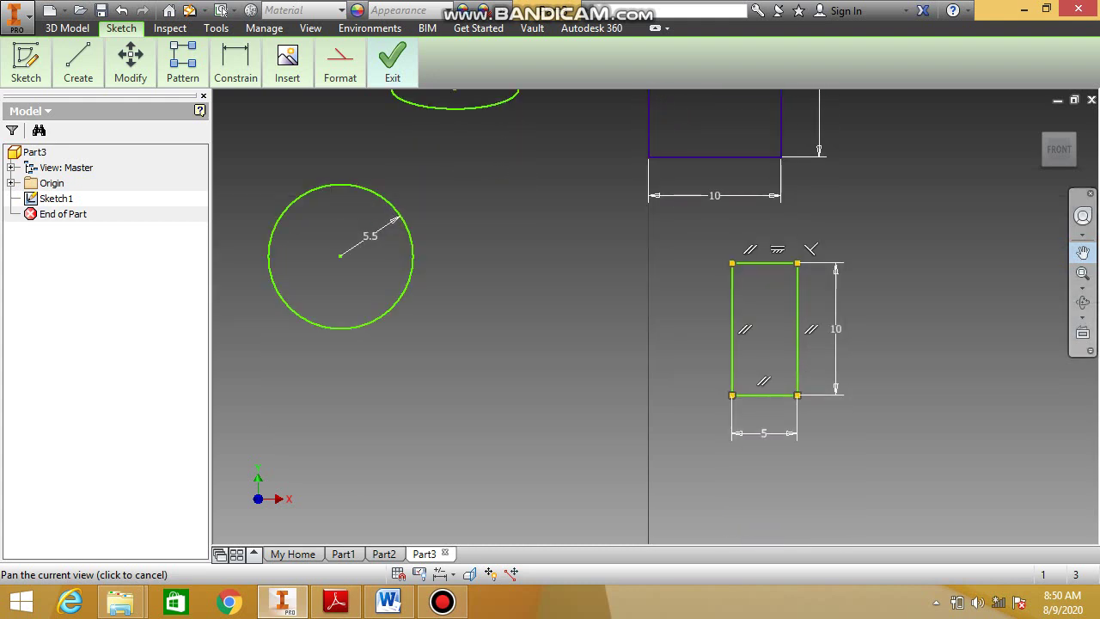
pyautogui.click(1083, 252)
pyautogui.moveTo(79, 65)
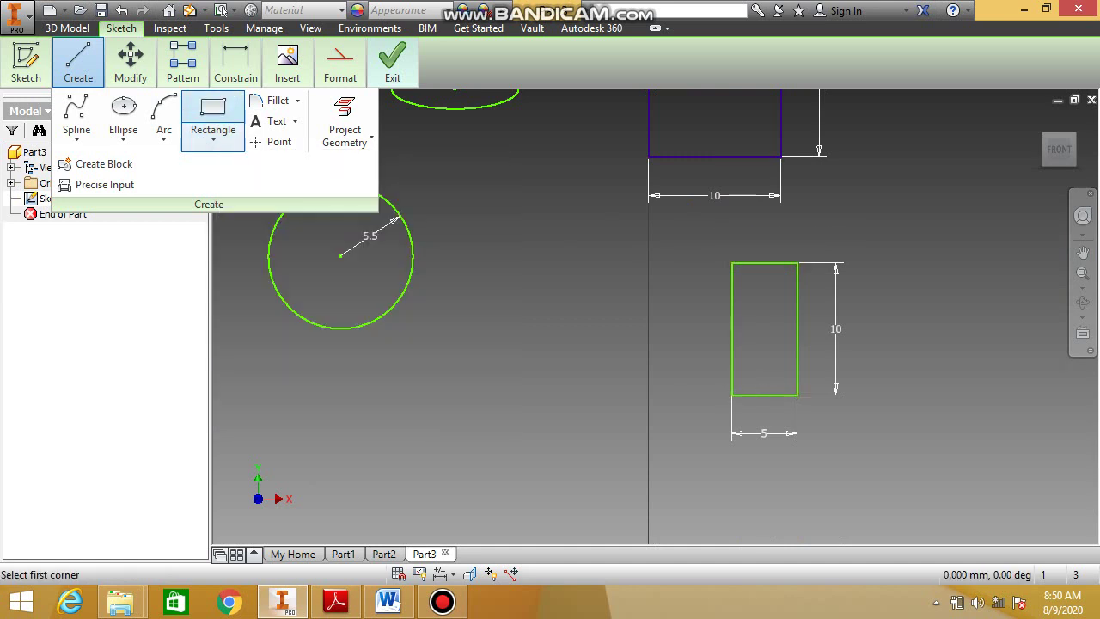
pyautogui.click(924, 297)
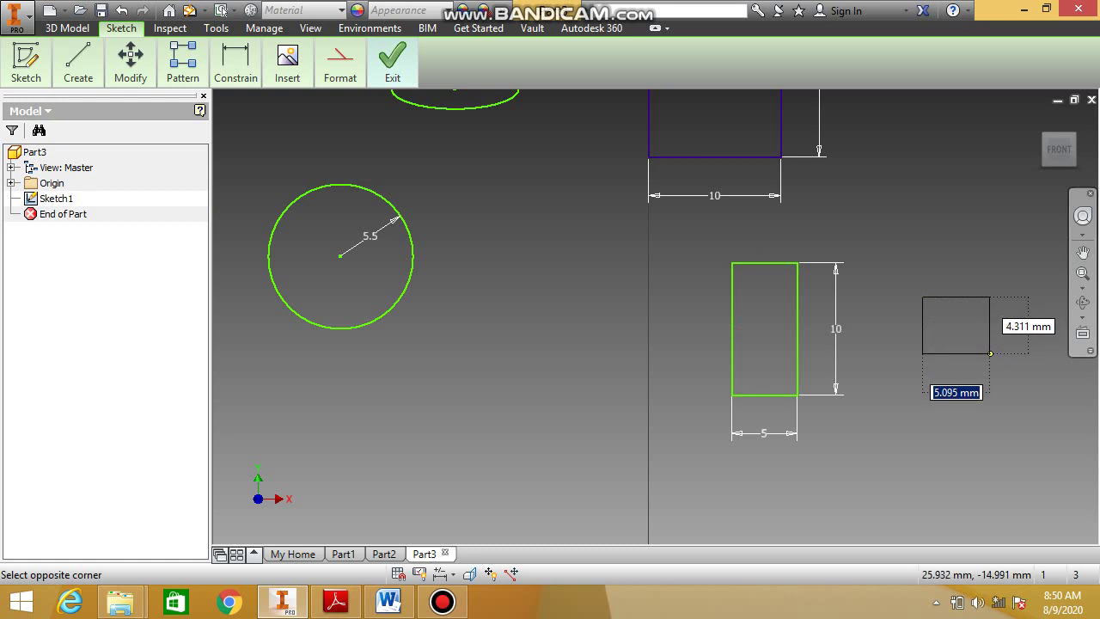
pyautogui.write('6')
pyautogui.press('Tab')
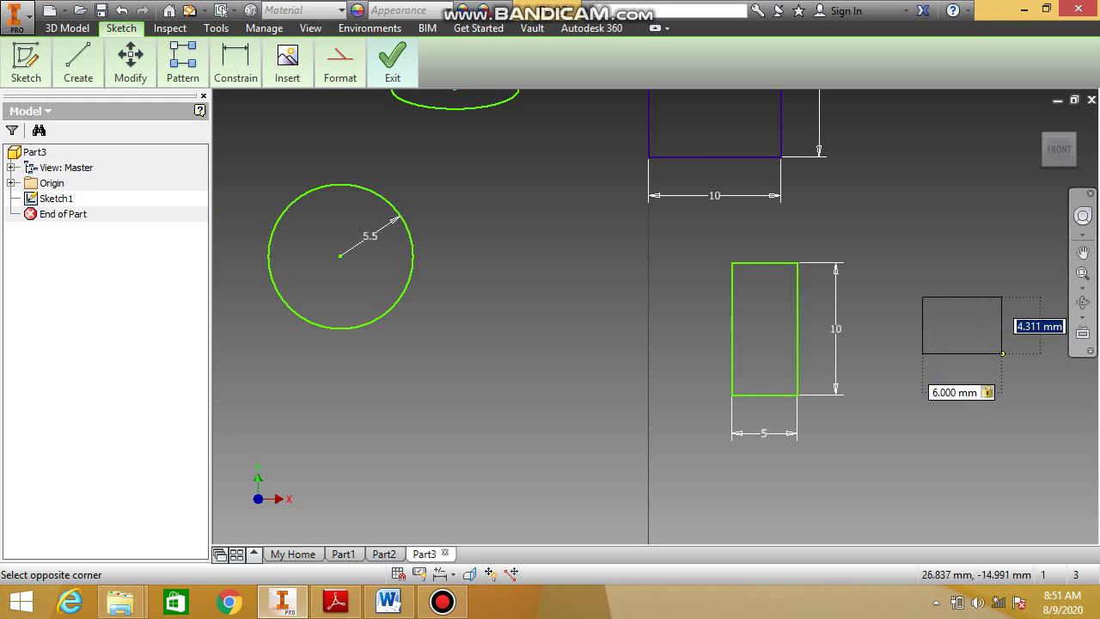
pyautogui.write('6')
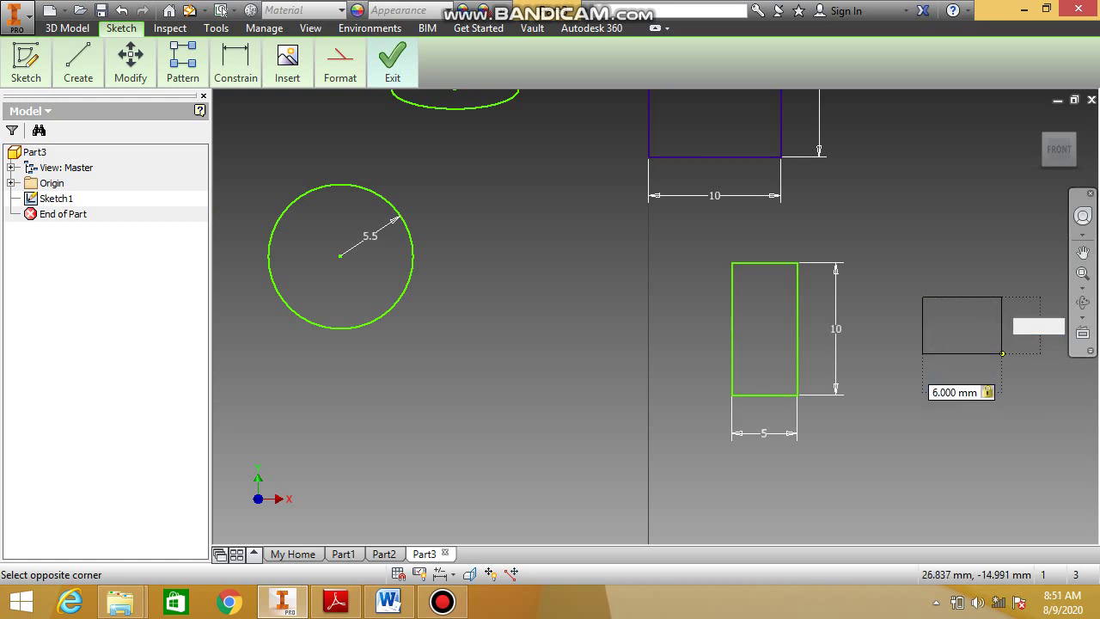
pyautogui.press('Return')
pyautogui.press('Escape')
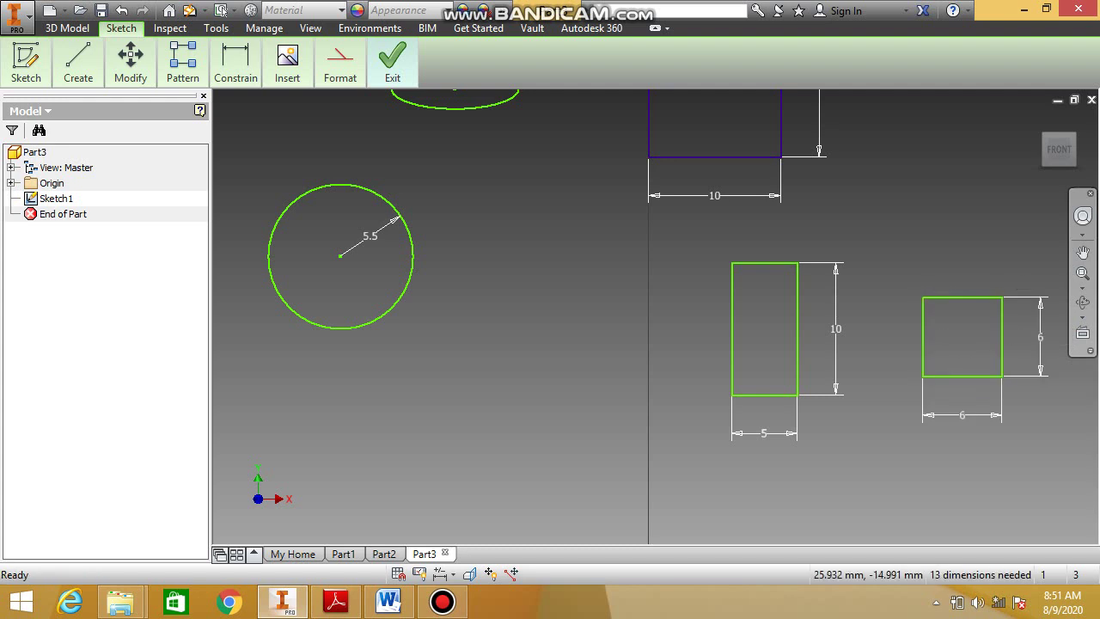
# Draw a small 10-sided polygon to the lower right of the 5.5 mm radius circle
pyautogui.click(78, 65)
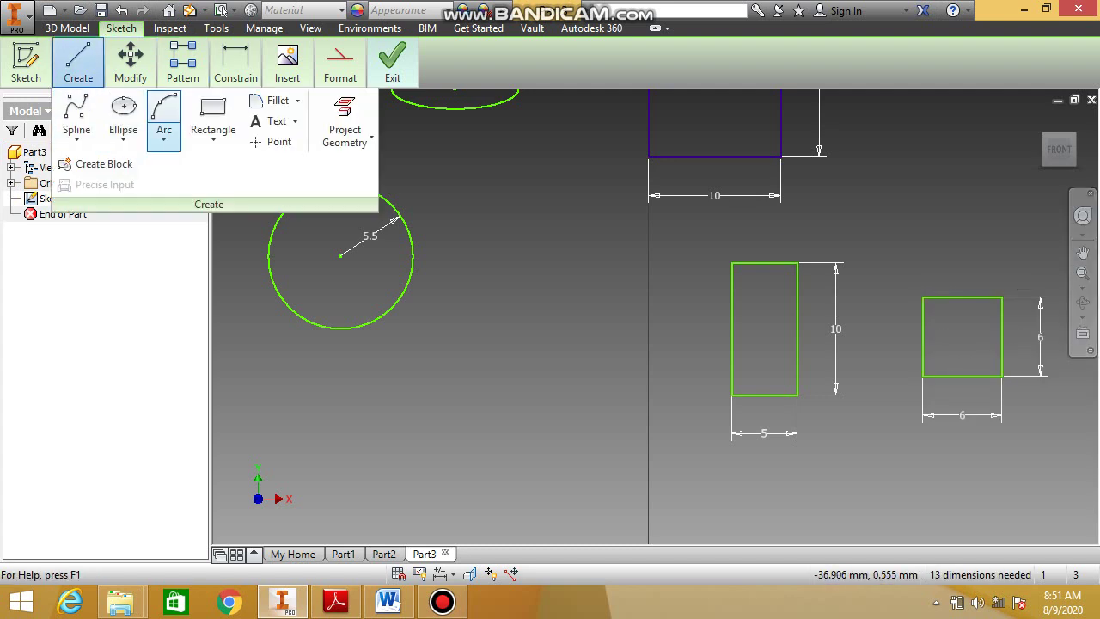
pyautogui.click(213, 137)
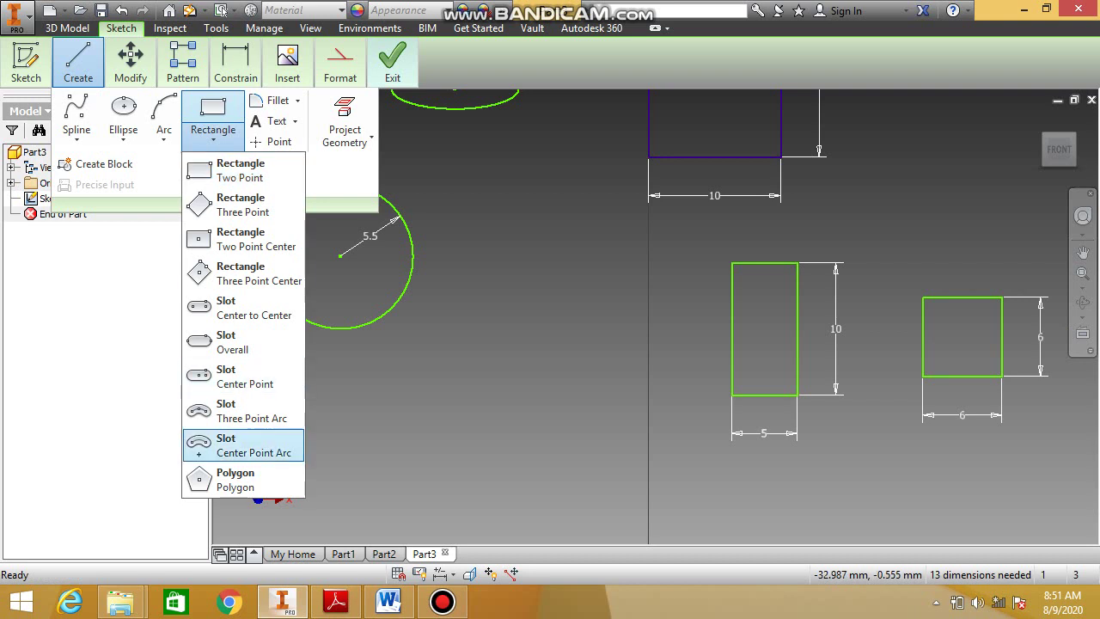
pyautogui.click(236, 480)
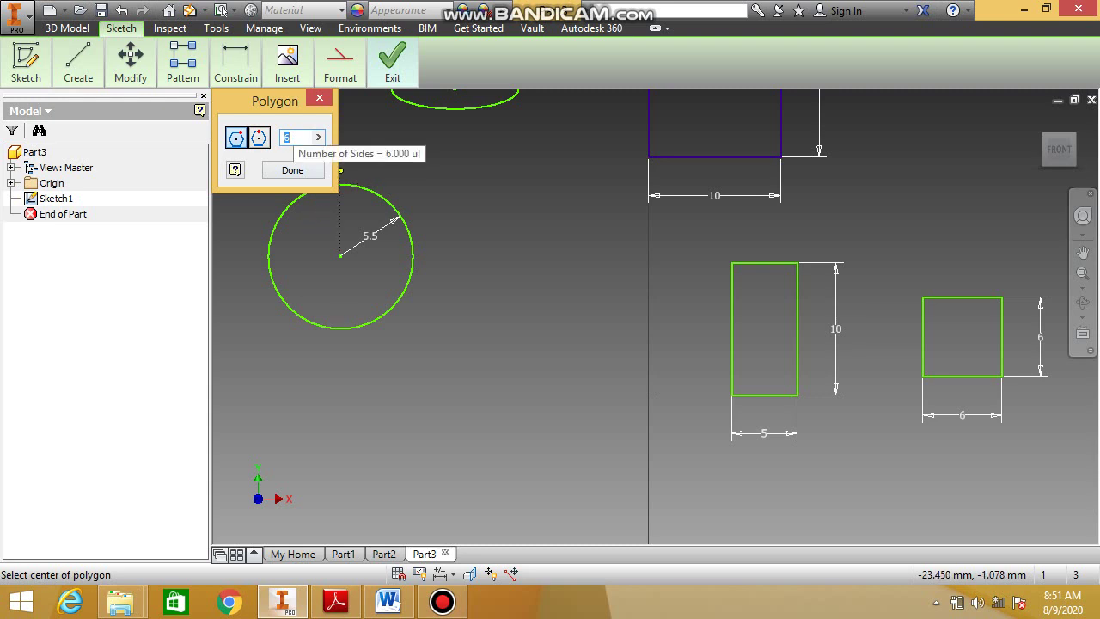
pyautogui.click(481, 319)
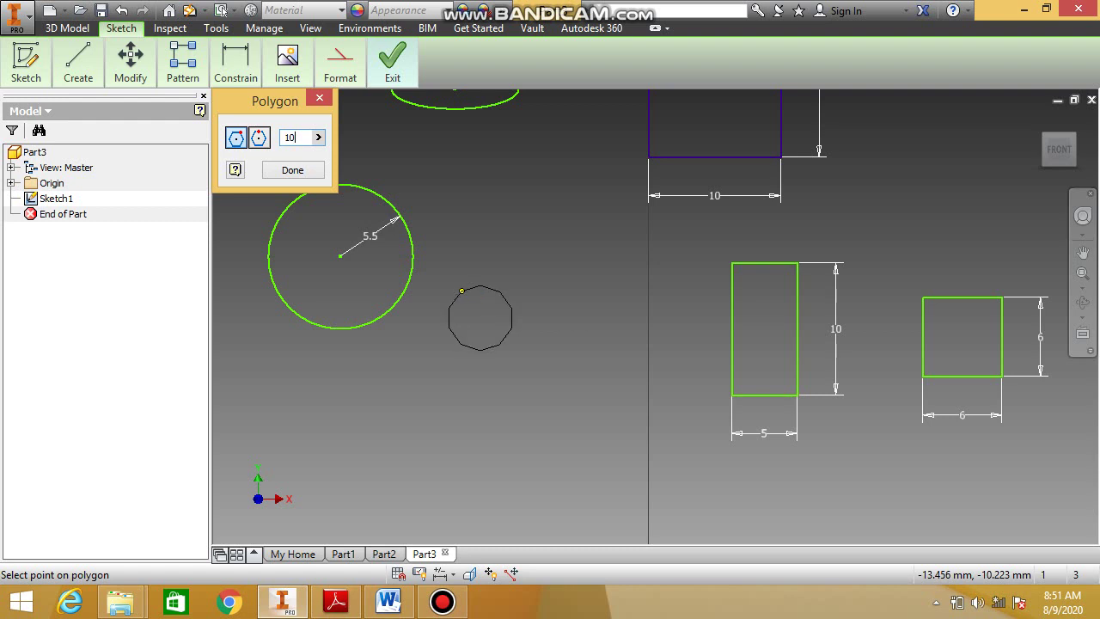
pyautogui.click(439, 328)
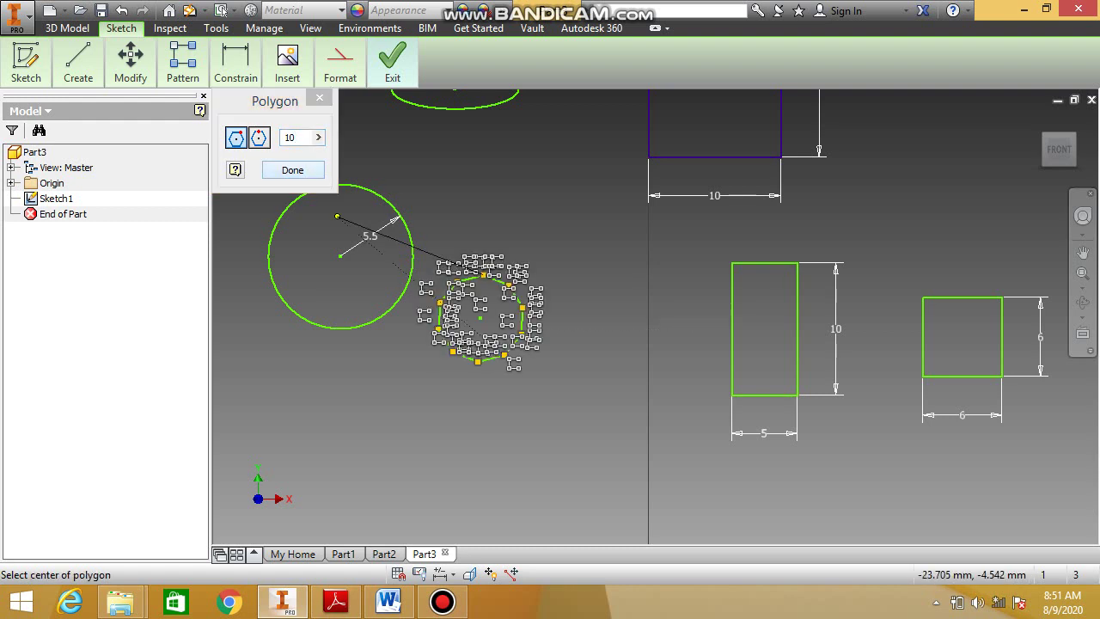
pyautogui.press('Escape')
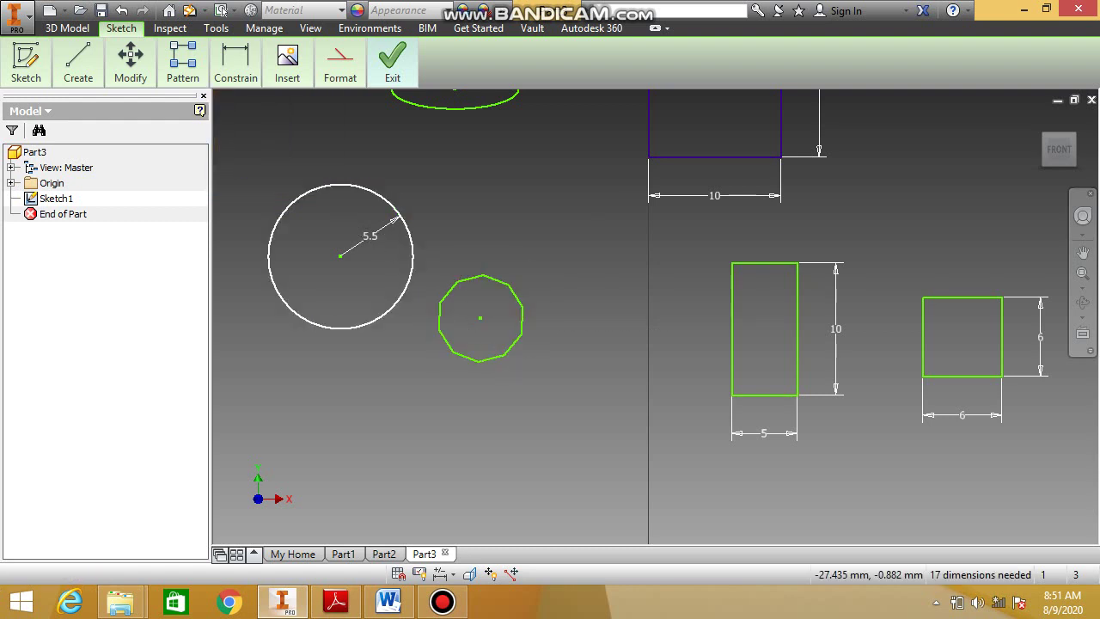
# Draw an open line profile above the polygon, with a bottom edge about 2.6 mm and a short top edge about 1.3 mm, leaving the upper-left corner open
pyautogui.click(78, 64)
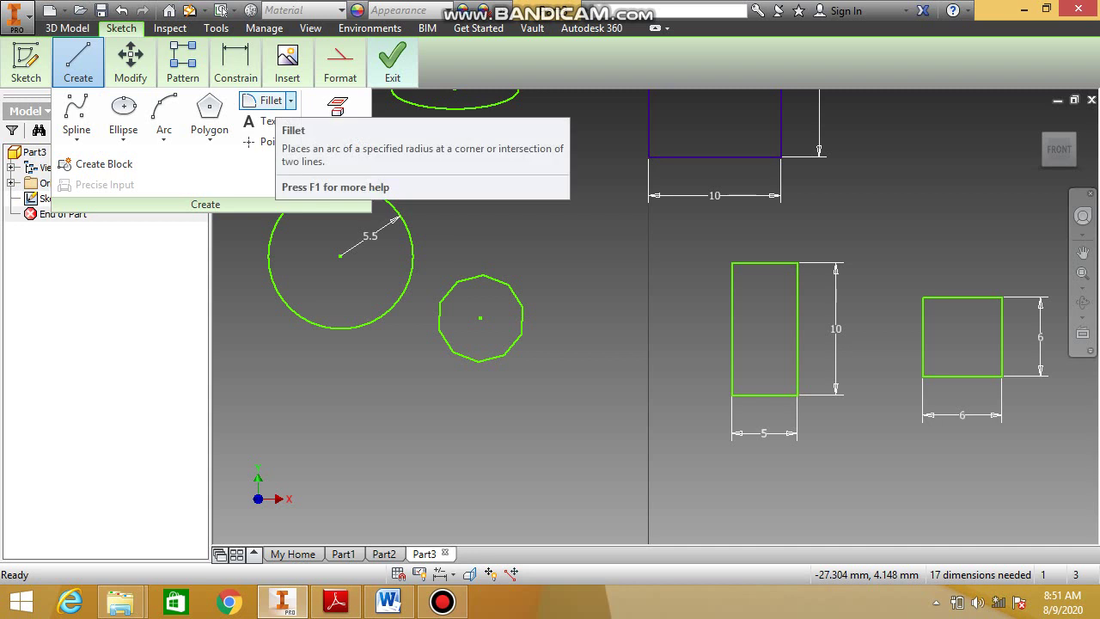
pyautogui.click(290, 101)
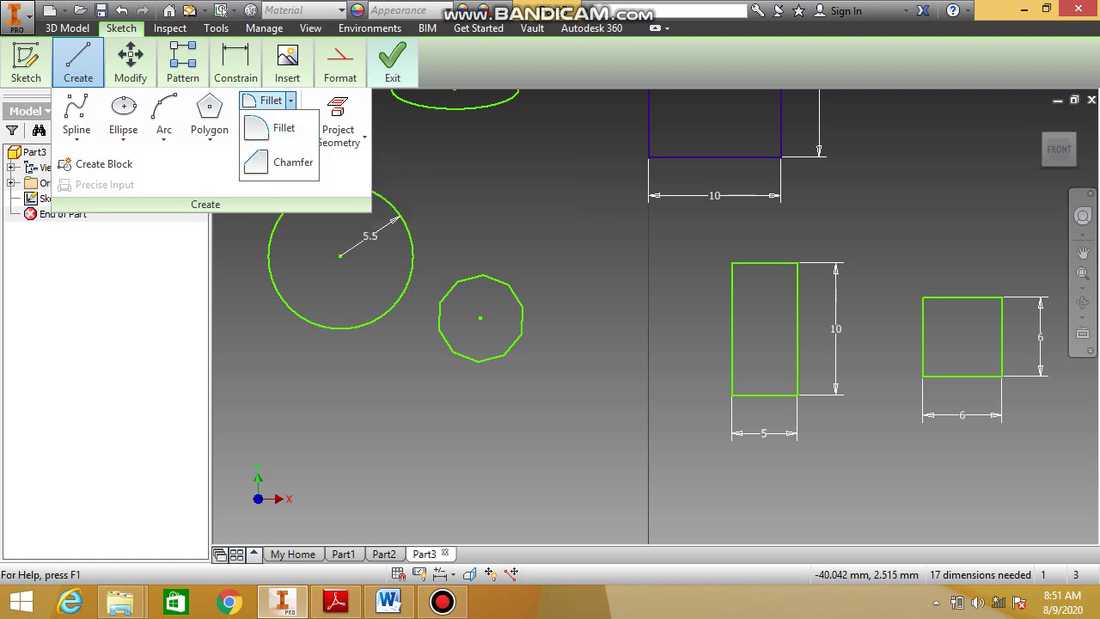
pyautogui.click(76, 110)
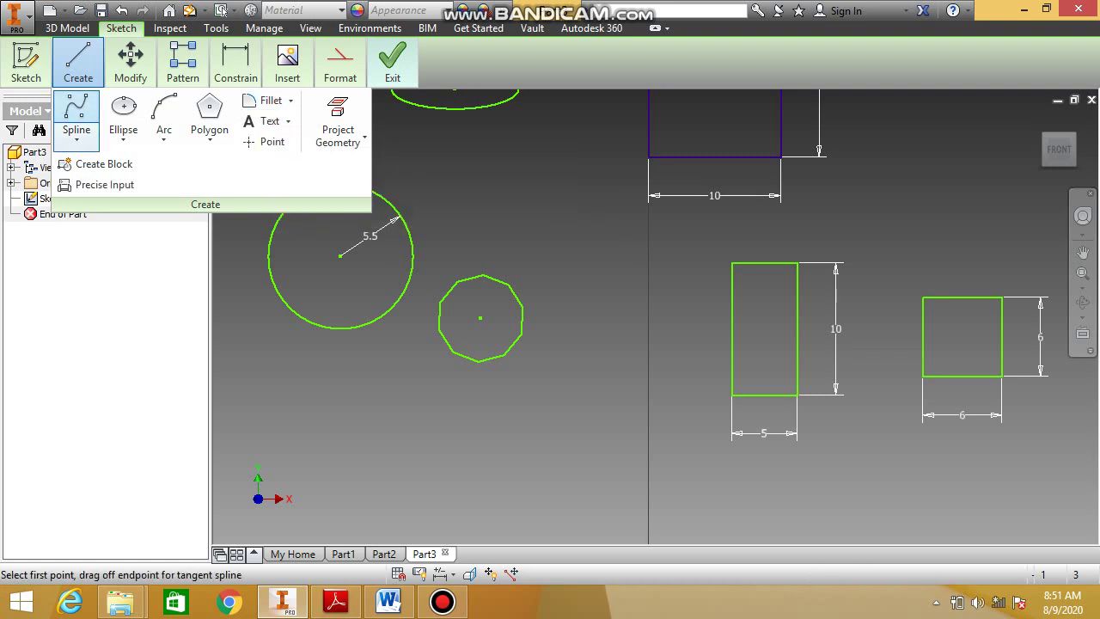
pyautogui.click(76, 140)
pyautogui.click(68, 167)
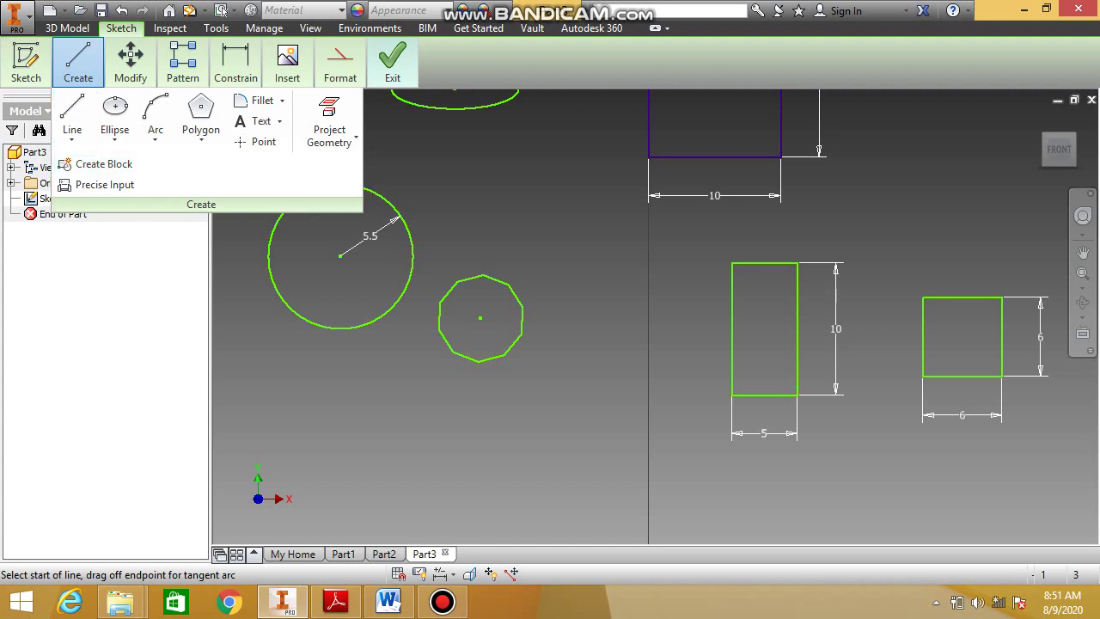
pyautogui.click(477, 160)
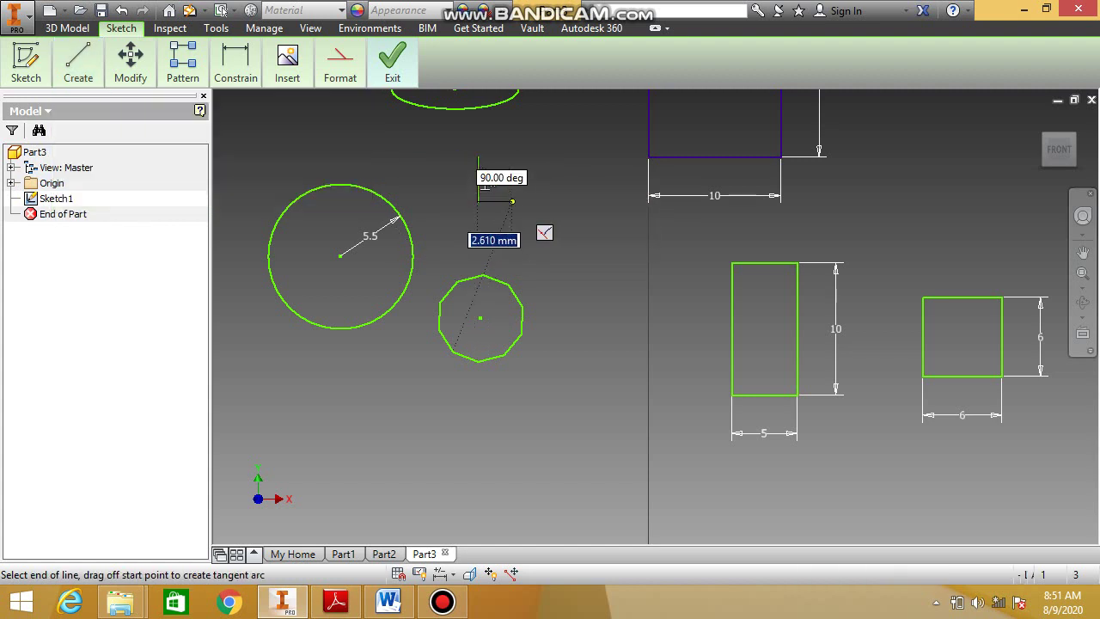
pyautogui.click(512, 202)
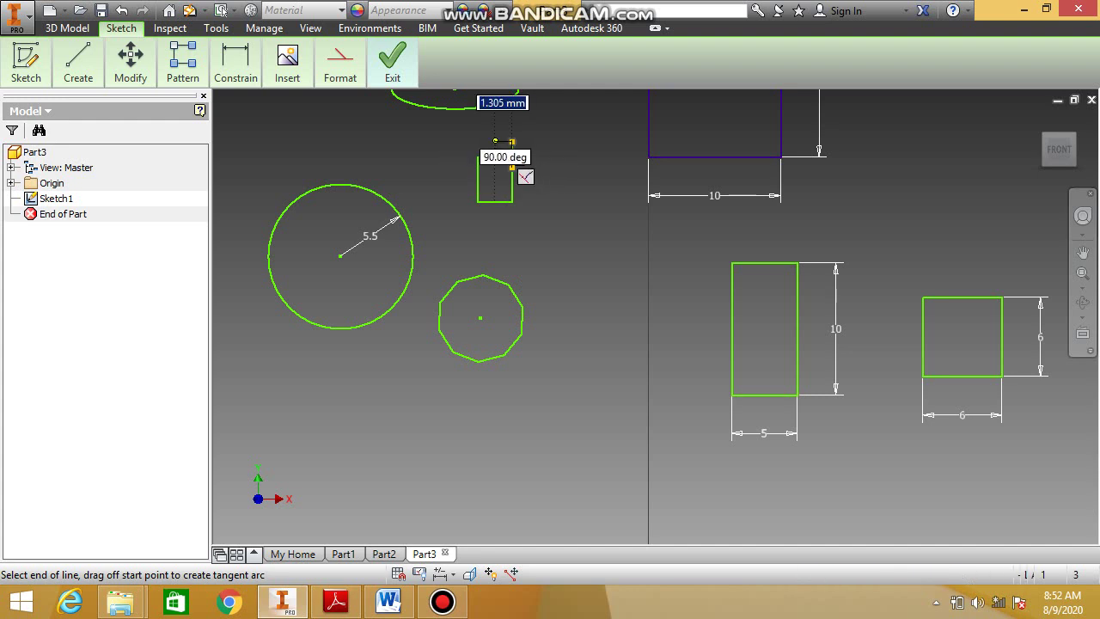
pyautogui.click(512, 142)
pyautogui.press('Escape')
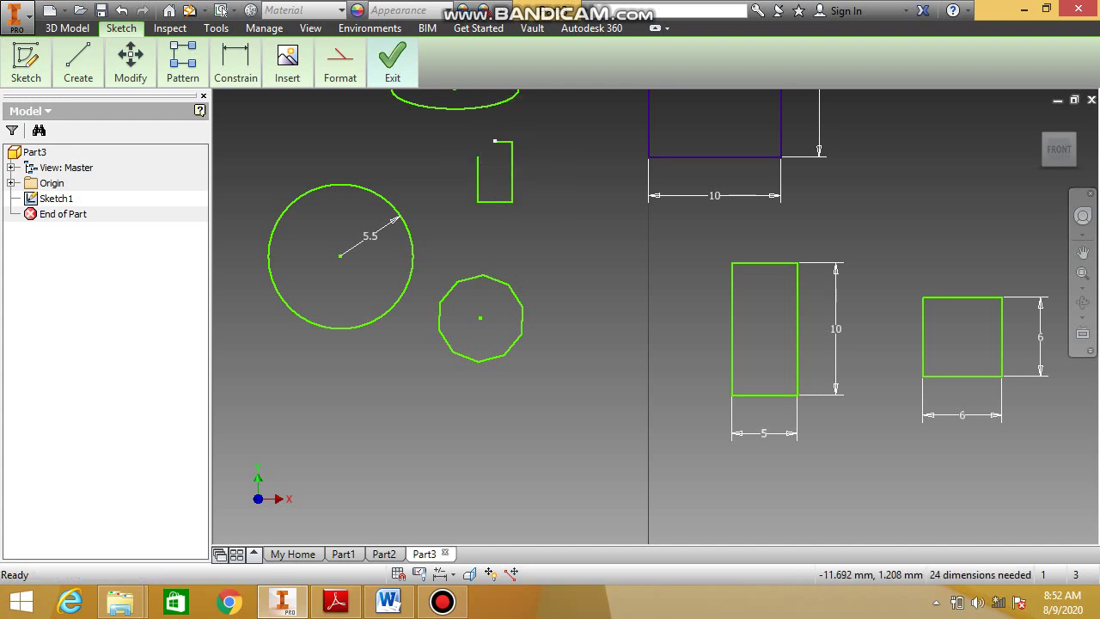
# Try a 2 mm 2D fillet between the short top line and the left line of the small open profile
pyautogui.scroll(-2, 499, 140)
pyautogui.scroll(3, 499, 140)
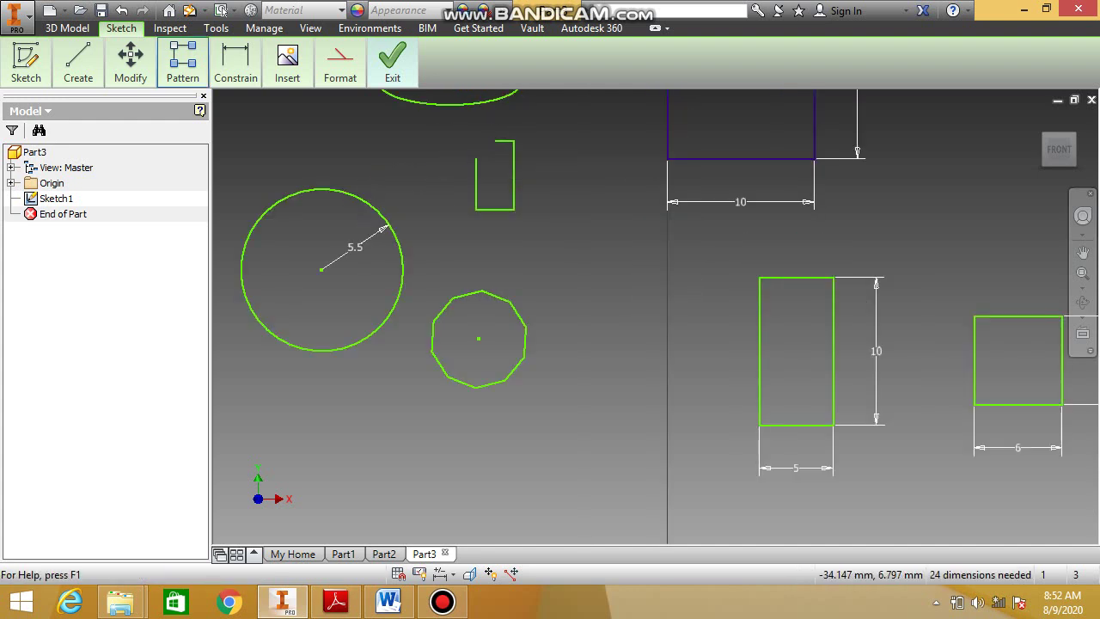
pyautogui.moveTo(182, 62)
pyautogui.moveTo(78, 62)
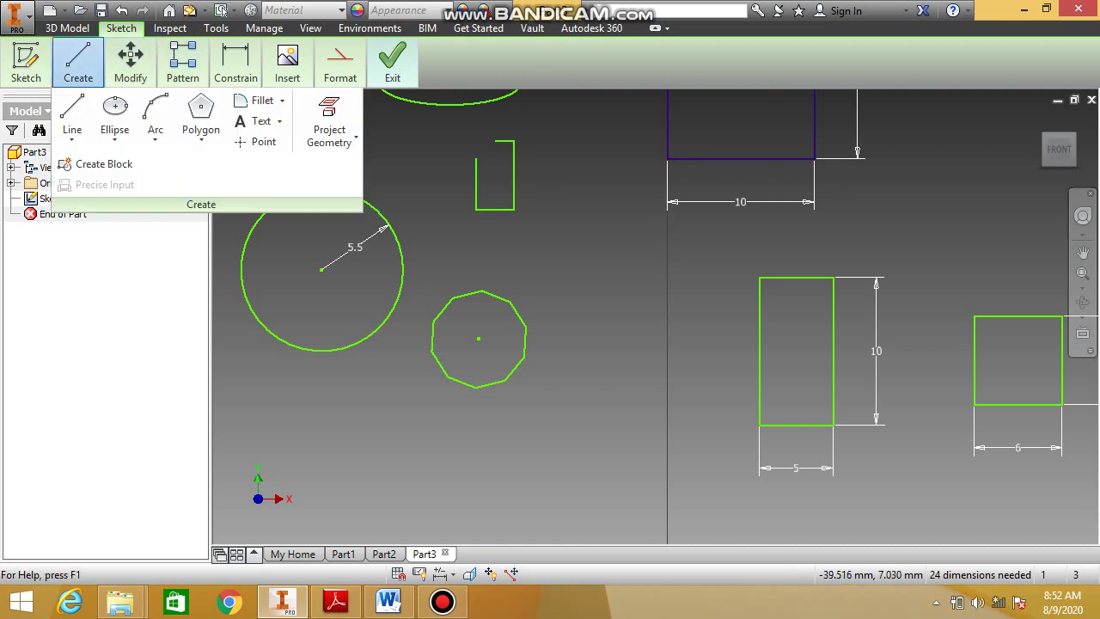
pyautogui.click(266, 100)
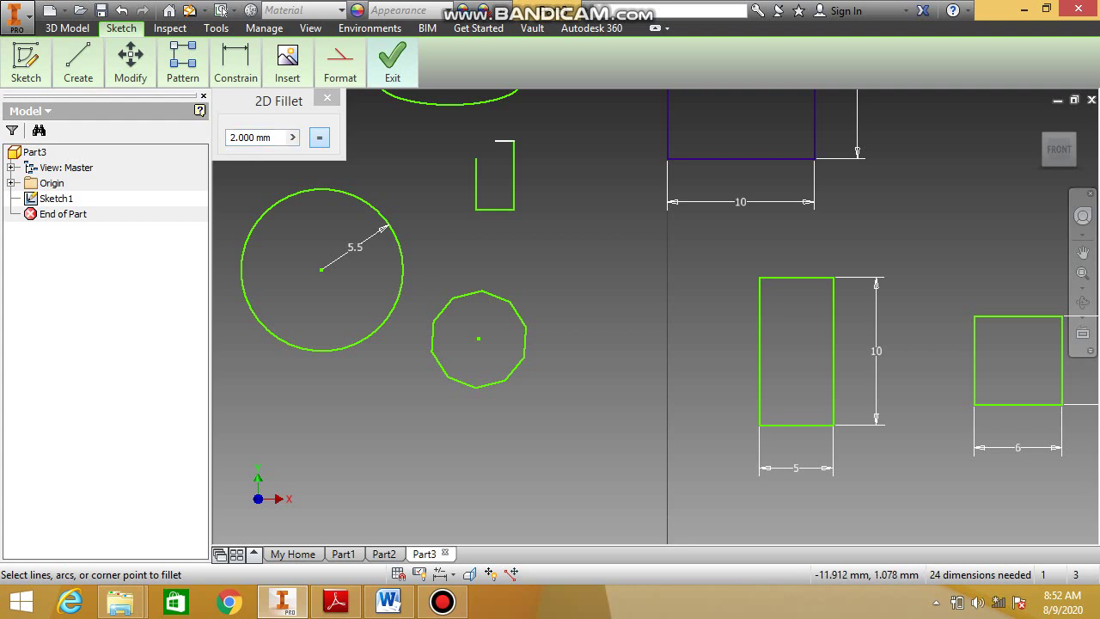
pyautogui.click(503, 140)
pyautogui.click(476, 177)
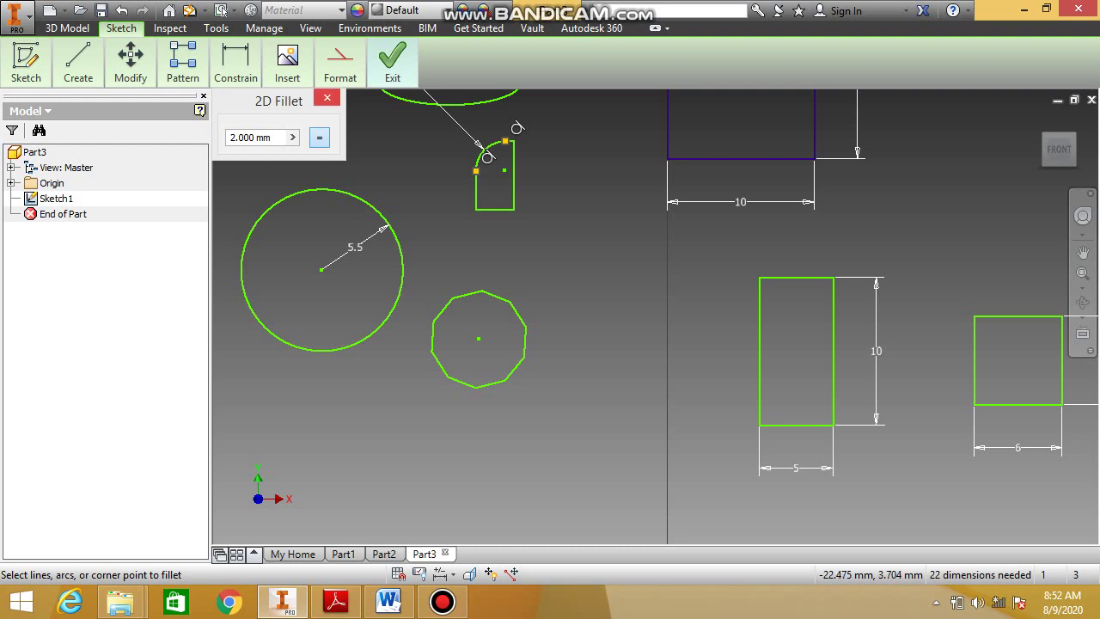
pyautogui.click(327, 97)
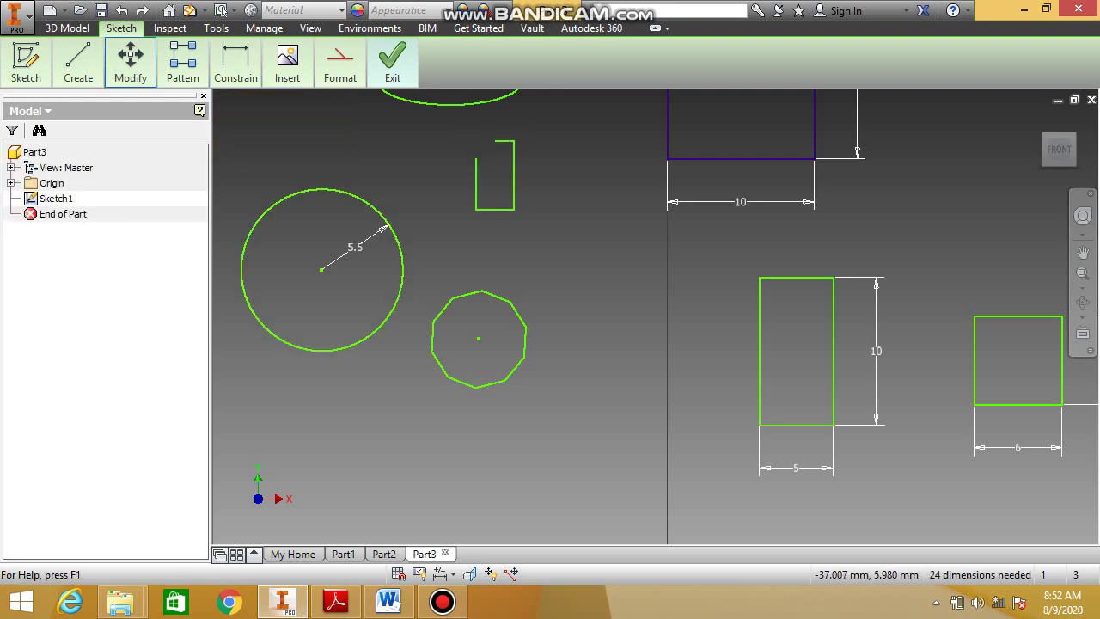
# Chamfer the open upper-left corner of the small line profile with a 2 mm equal distance between the left and short top lines
pyautogui.click(78, 65)
pyautogui.click(130, 65)
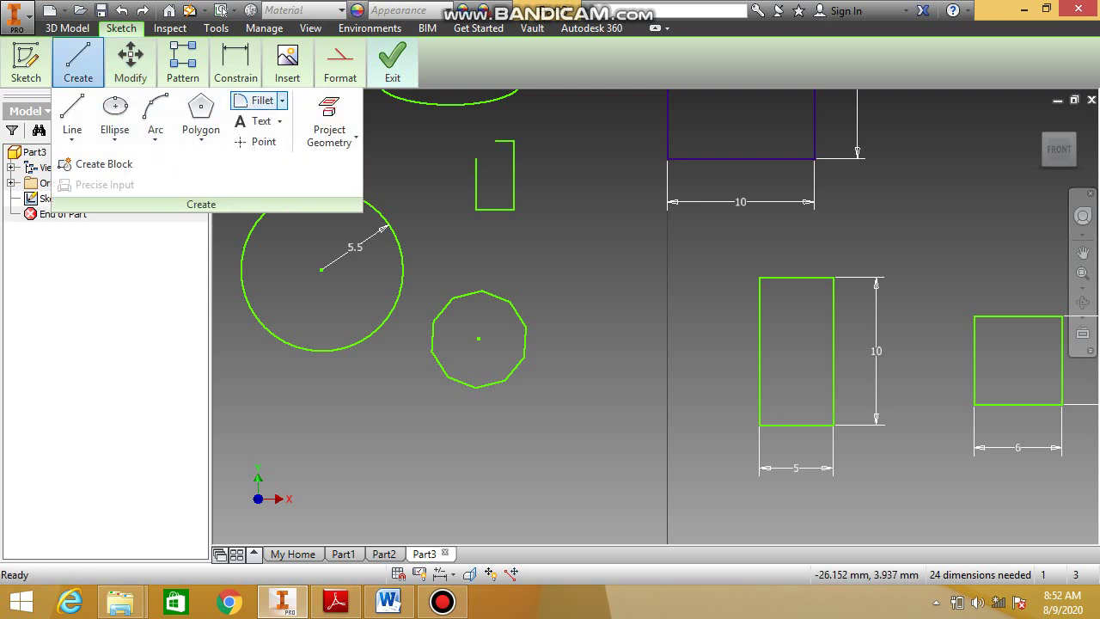
pyautogui.click(282, 100)
pyautogui.click(275, 162)
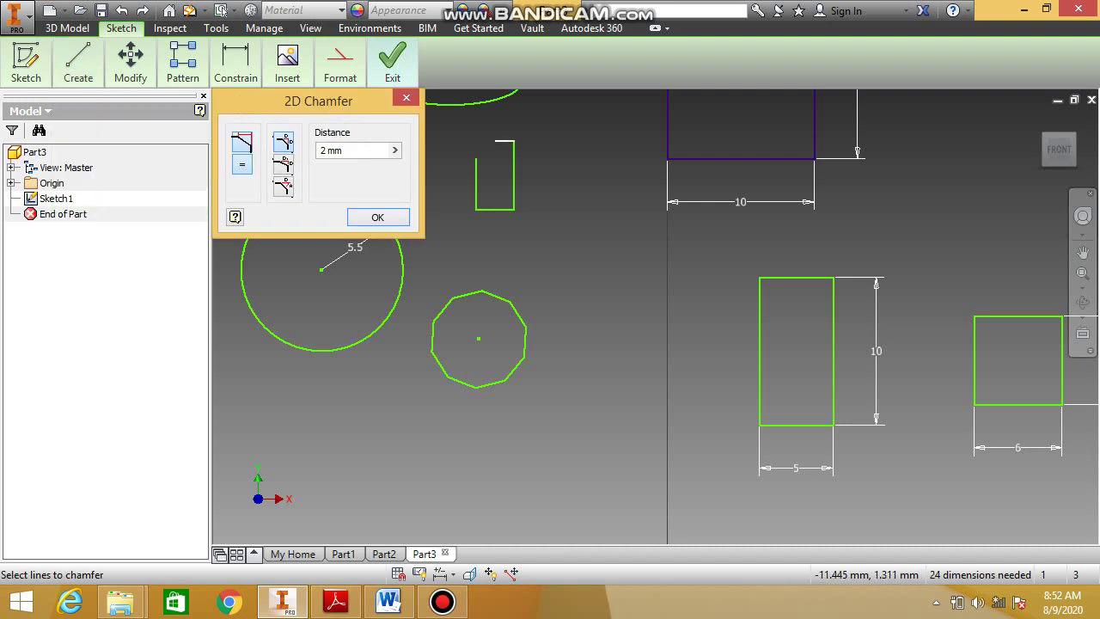
pyautogui.click(477, 189)
pyautogui.click(509, 140)
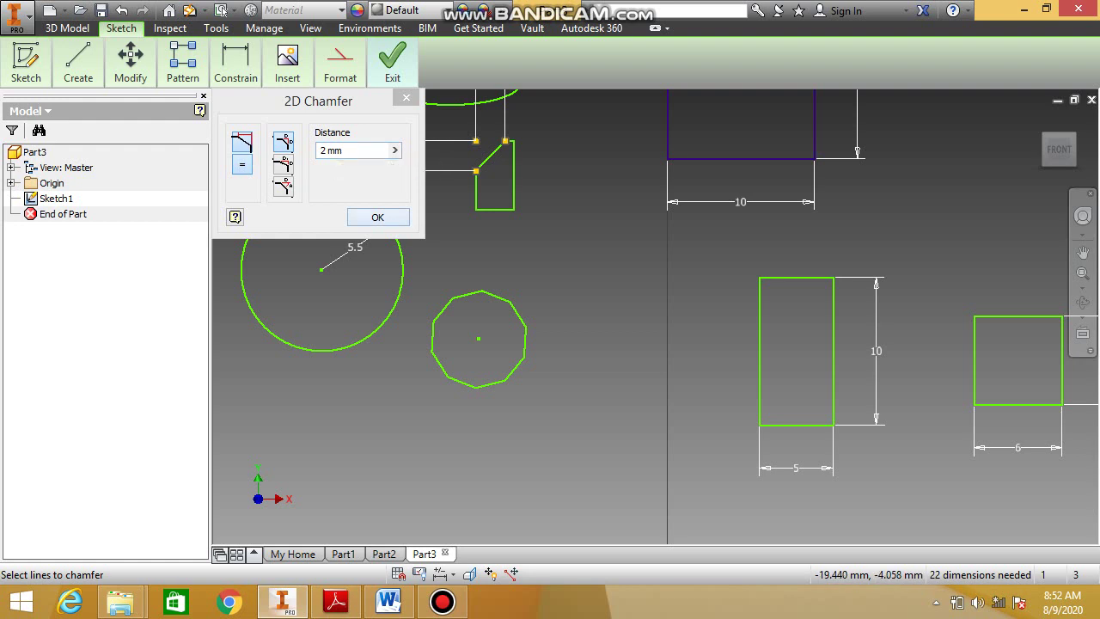
pyautogui.click(378, 217)
# Add a text frame between the small chamfered profile and the 5 by 10 mm rectangle, containing the word MESIN
pyautogui.click(78, 62)
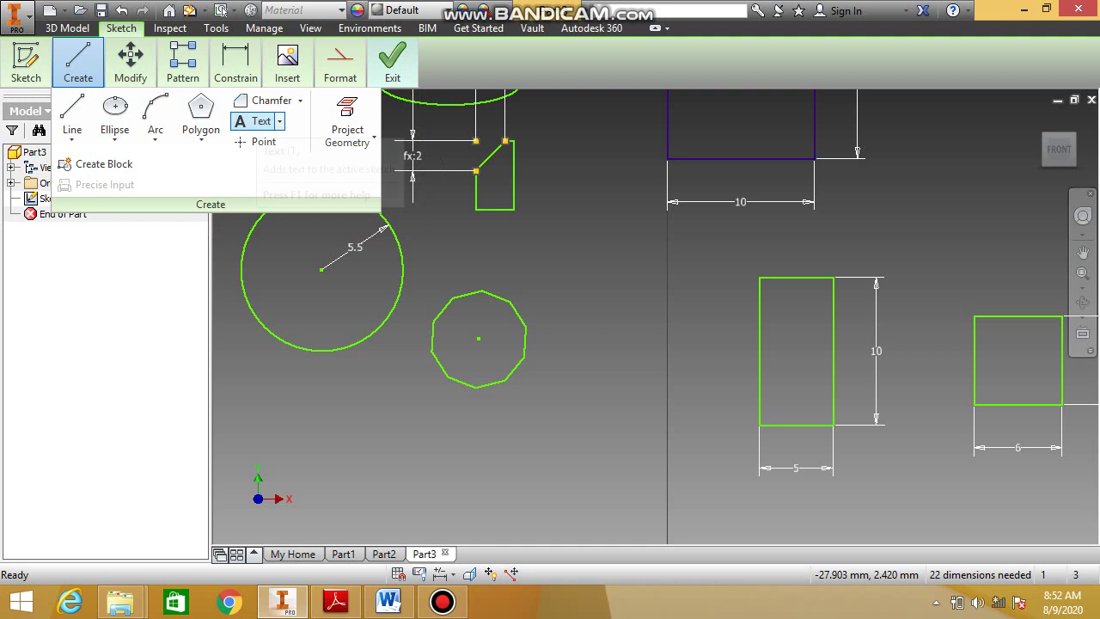
pyautogui.click(258, 121)
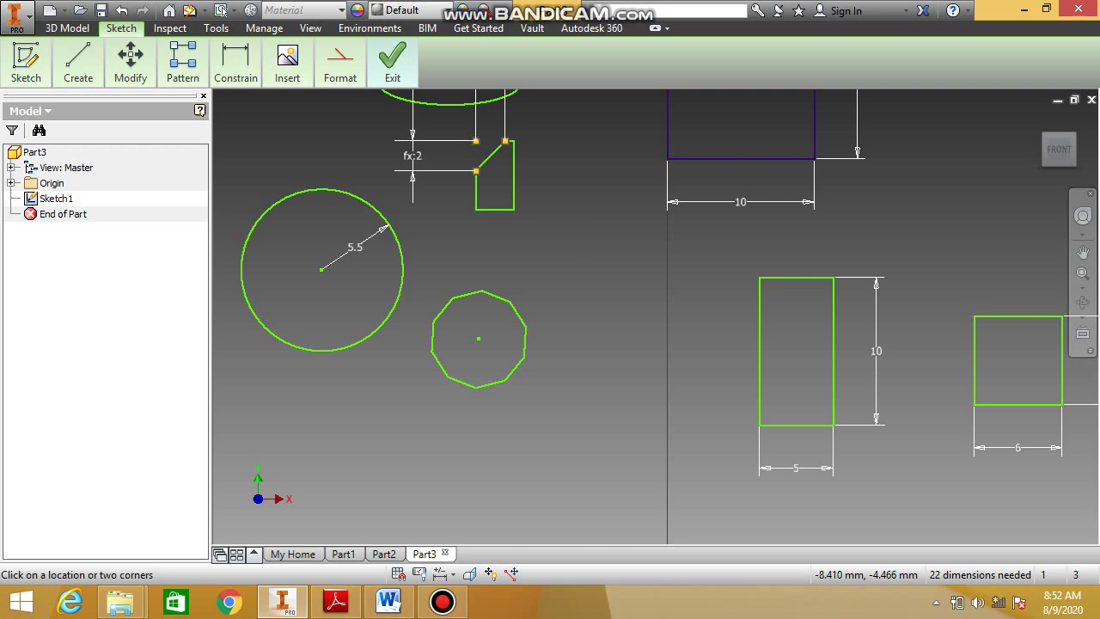
pyautogui.moveTo(542, 224); pyautogui.dragTo(695, 281)
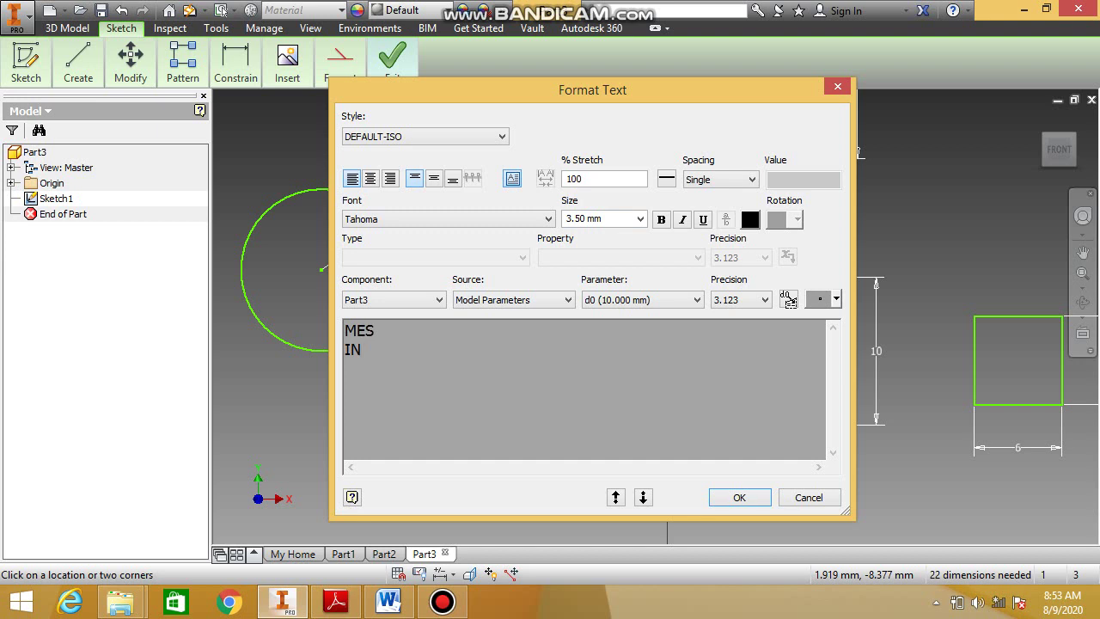
# Format the whole text as Times New Roman, 3.05 mm, italic and underlined without bold, and place it in the sketch
pyautogui.hotkey('ctrl', 'a')
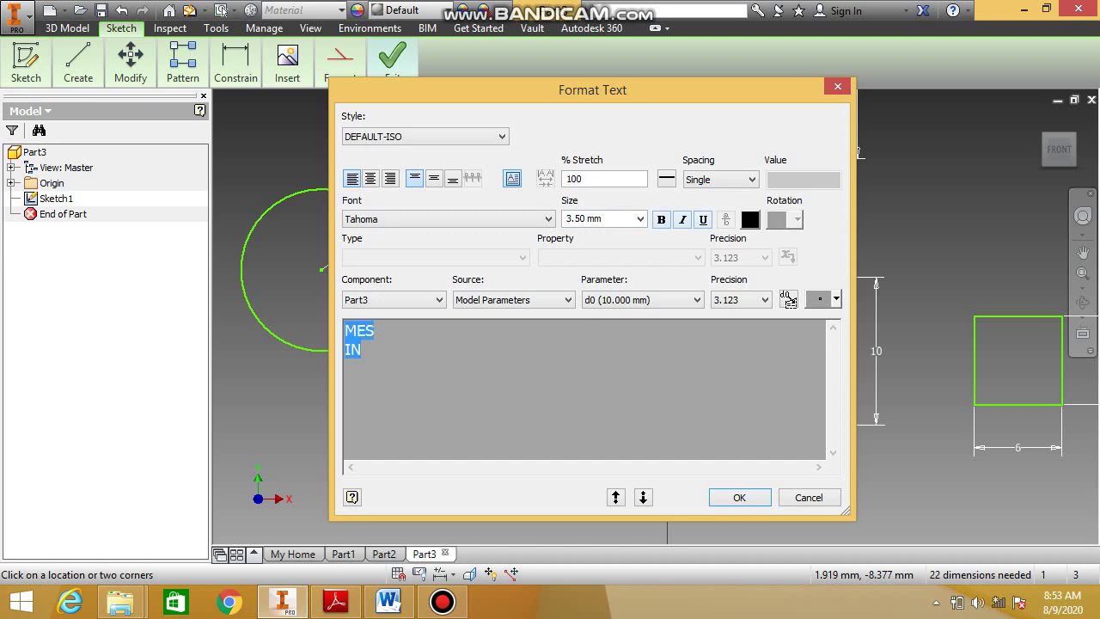
pyautogui.click(640, 219)
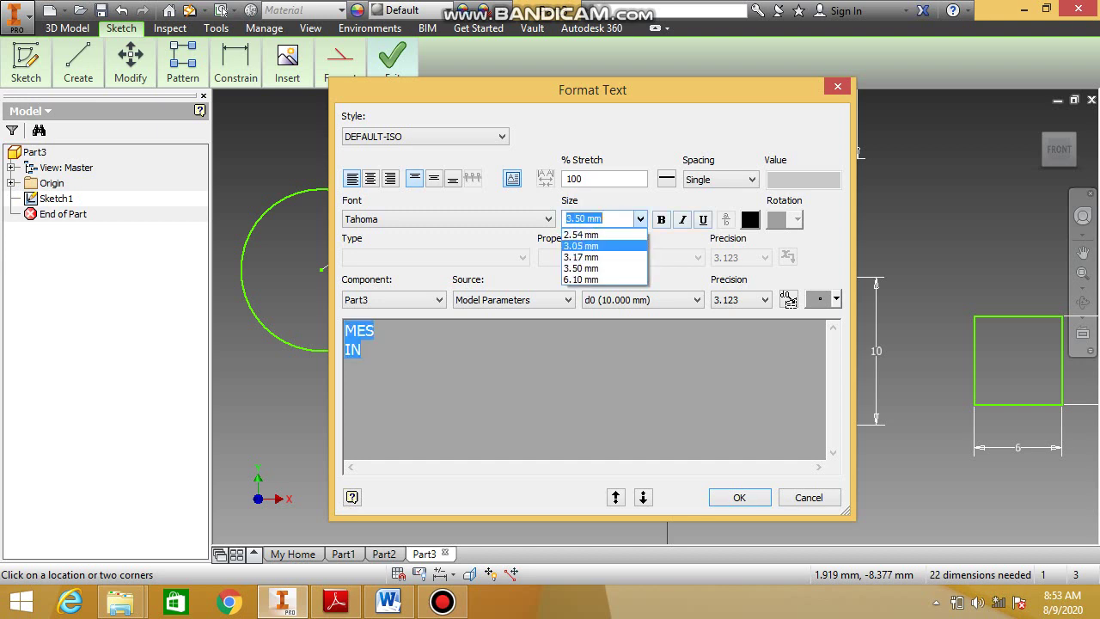
pyautogui.click(602, 244)
pyautogui.hotkey('ctrl', 'b')
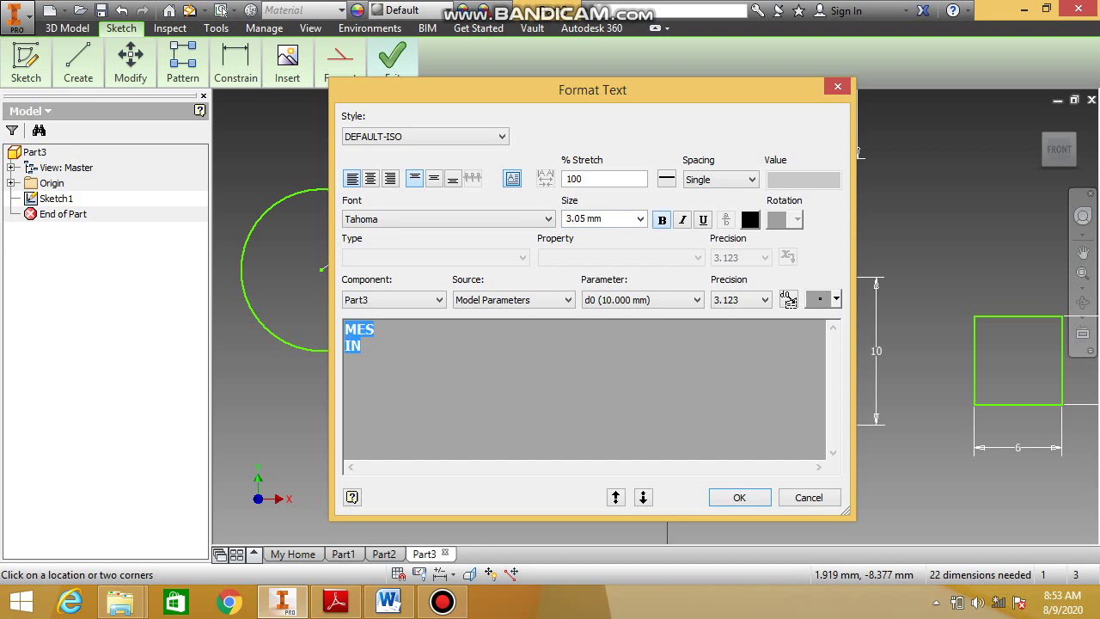
pyautogui.click(661, 219)
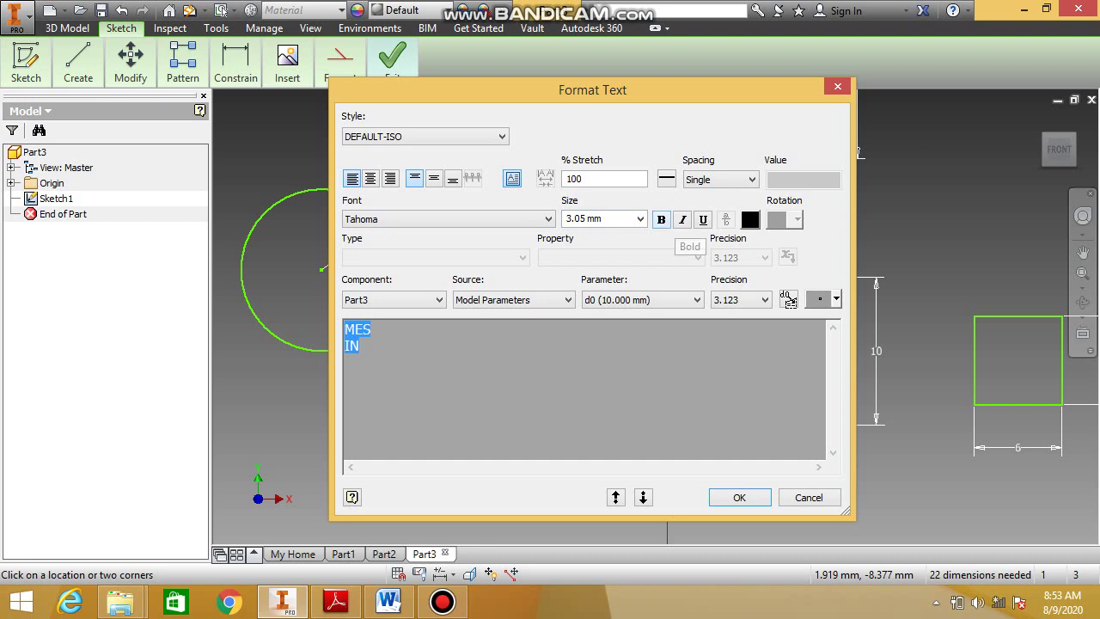
pyautogui.click(682, 219)
pyautogui.click(703, 219)
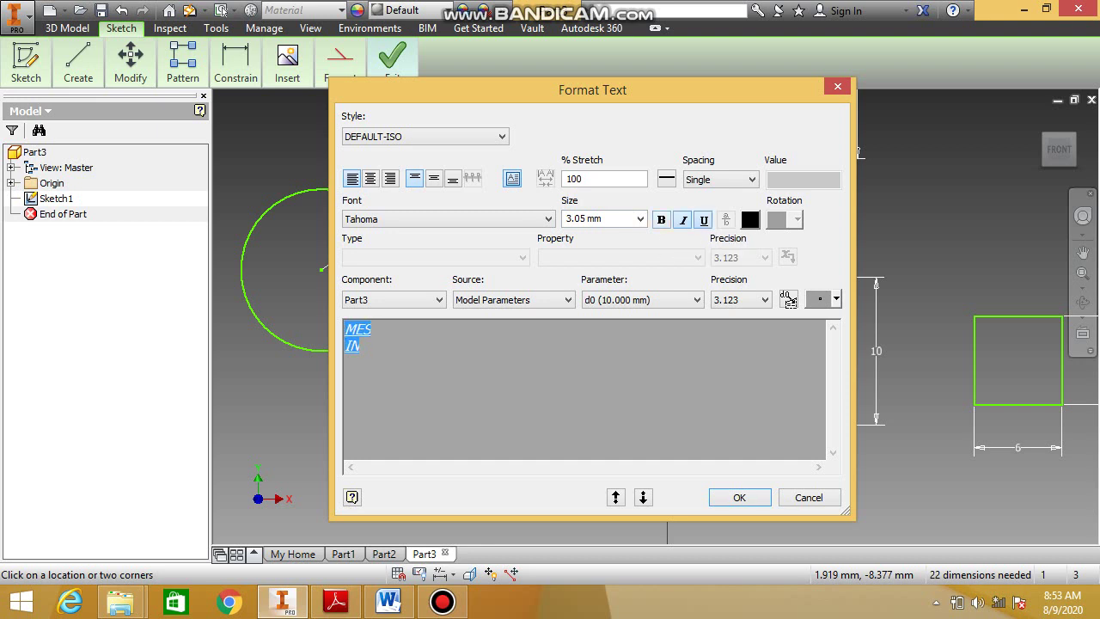
pyautogui.click(548, 218)
pyautogui.click(387, 288)
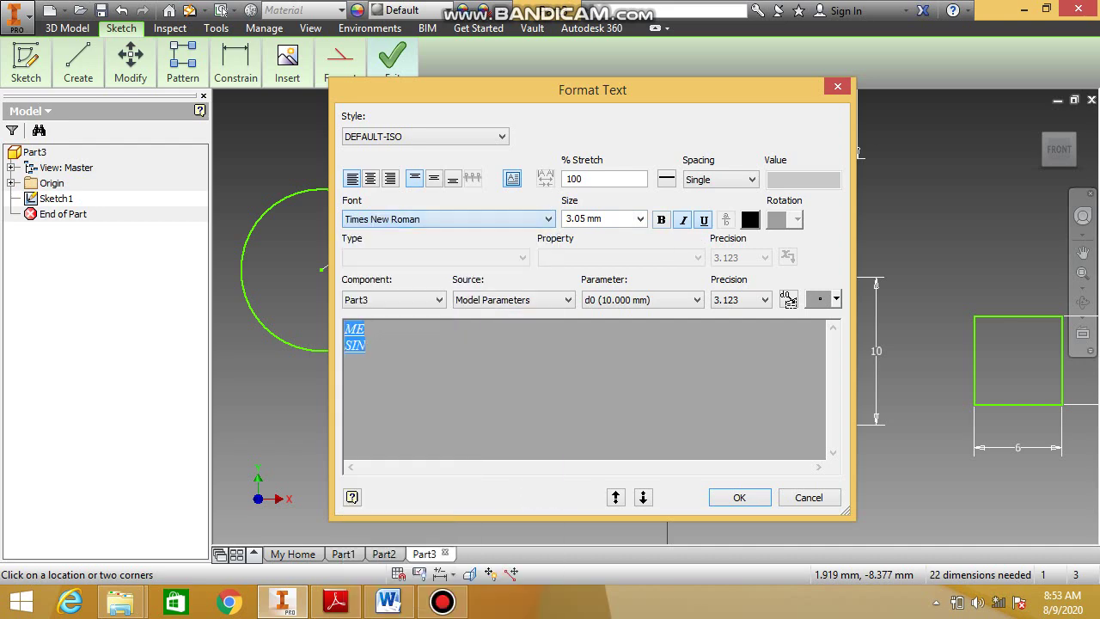
pyautogui.click(739, 496)
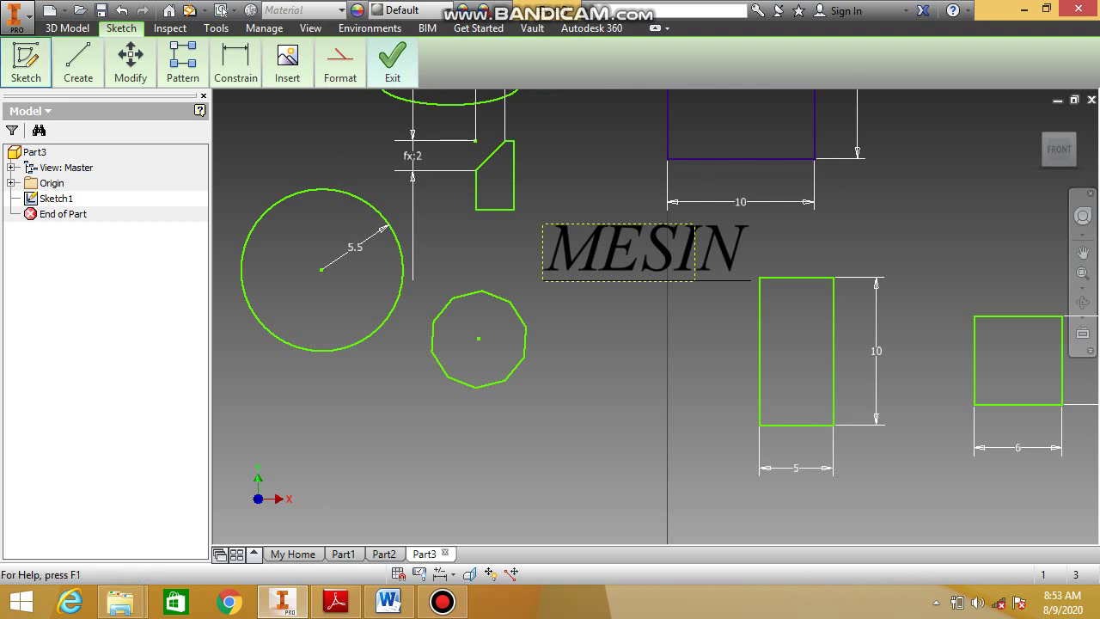
# Place eight sketch points inside the 5 by 10 mm rectangle, arranged in two columns of four roughly aligned rows
pyautogui.click(79, 65)
pyautogui.click(258, 121)
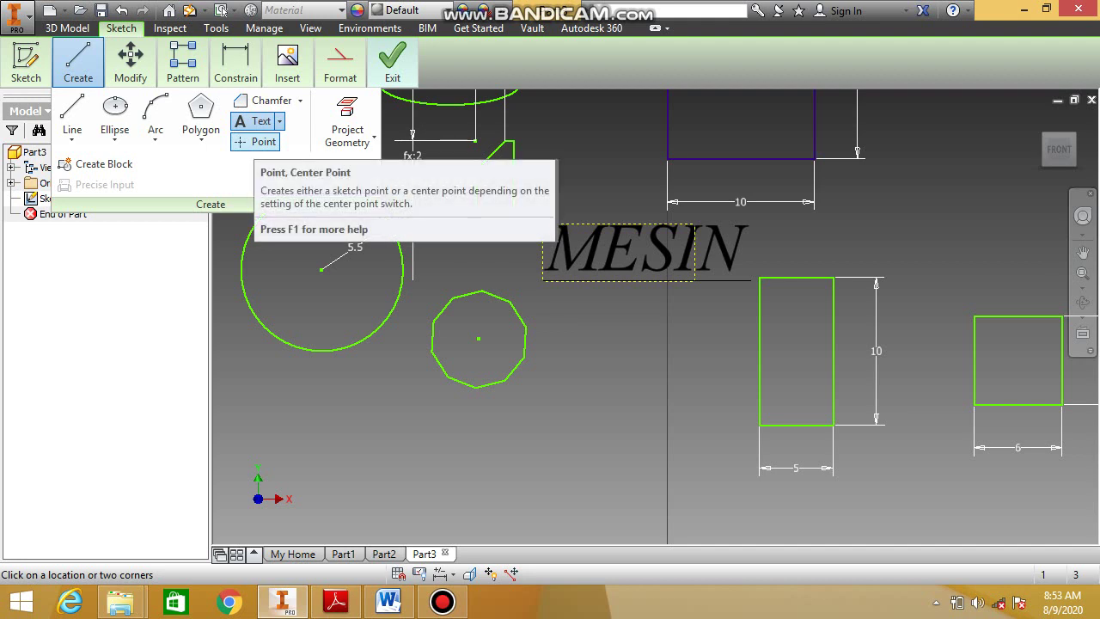
pyautogui.click(258, 142)
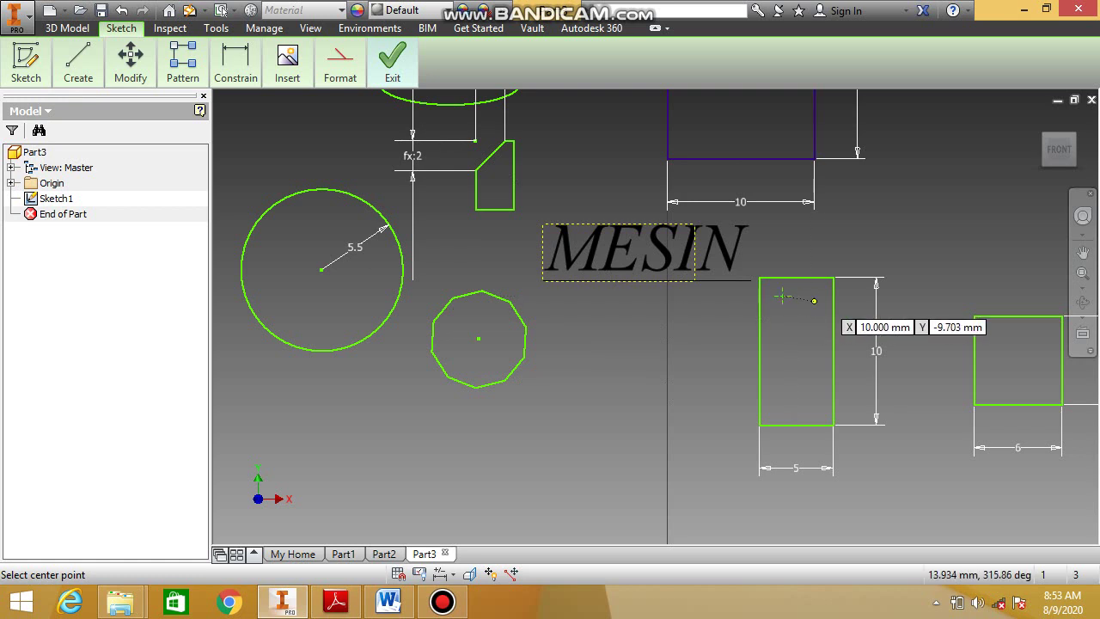
pyautogui.click(814, 290)
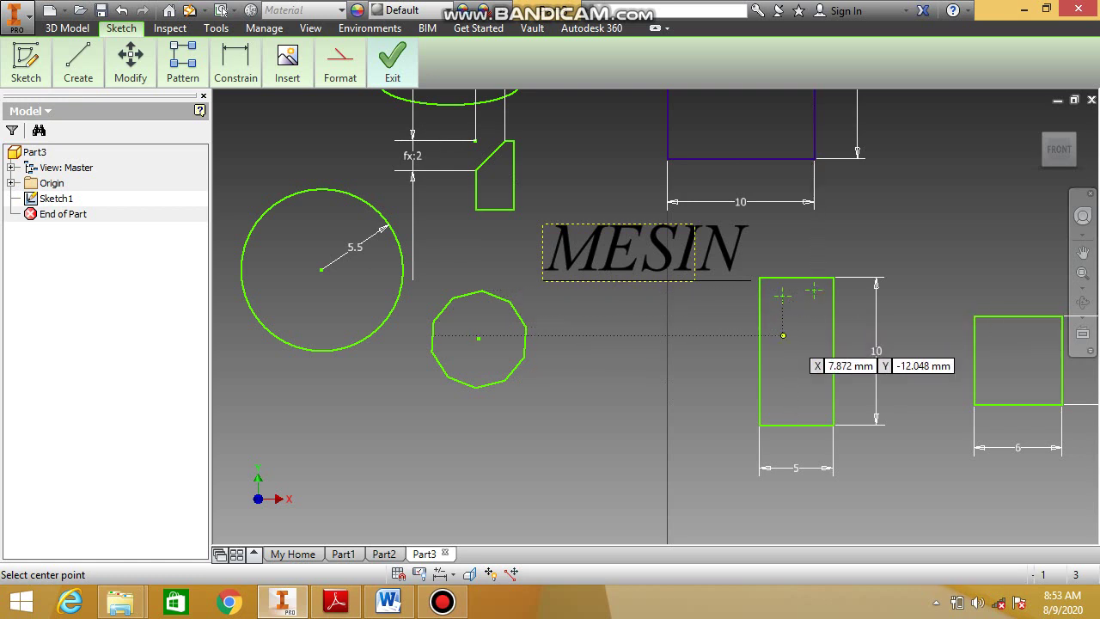
pyautogui.click(782, 335)
pyautogui.click(783, 375)
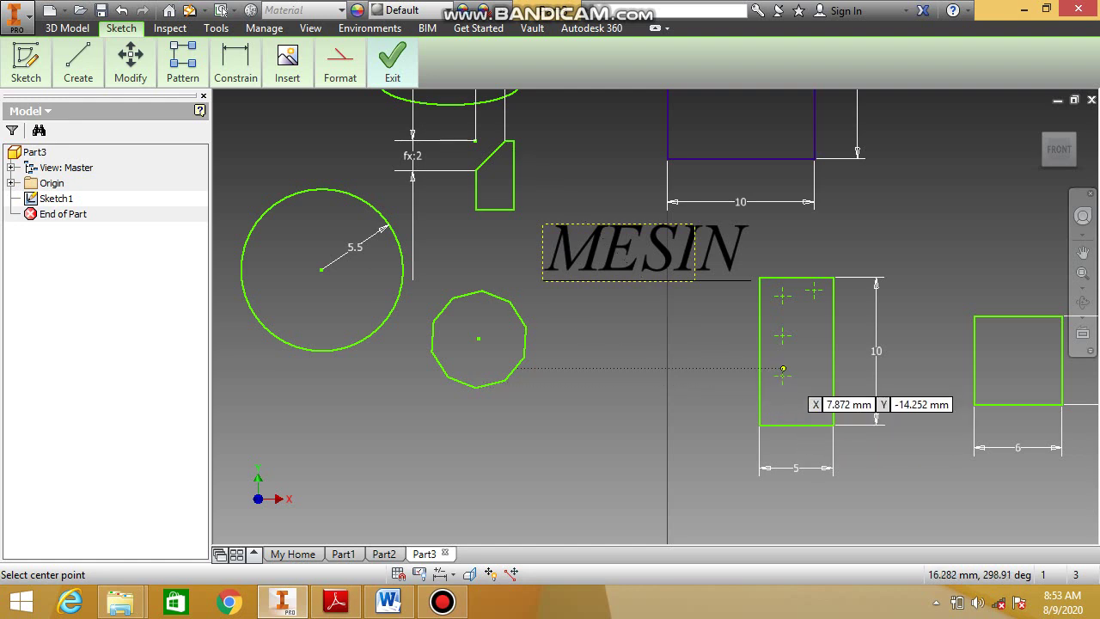
pyautogui.click(783, 404)
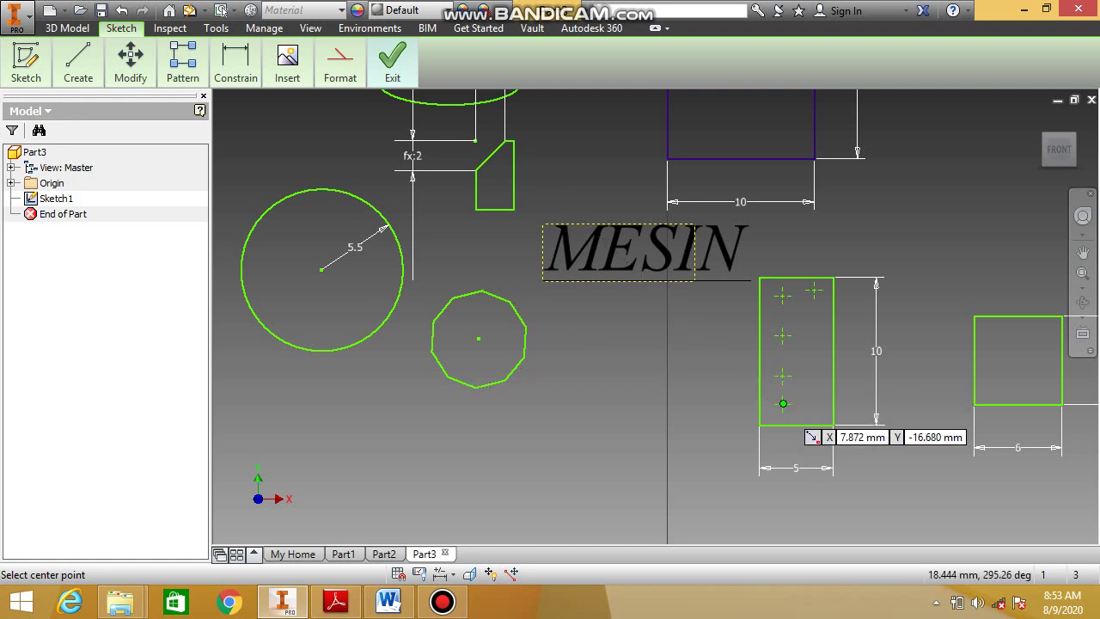
pyautogui.click(814, 403)
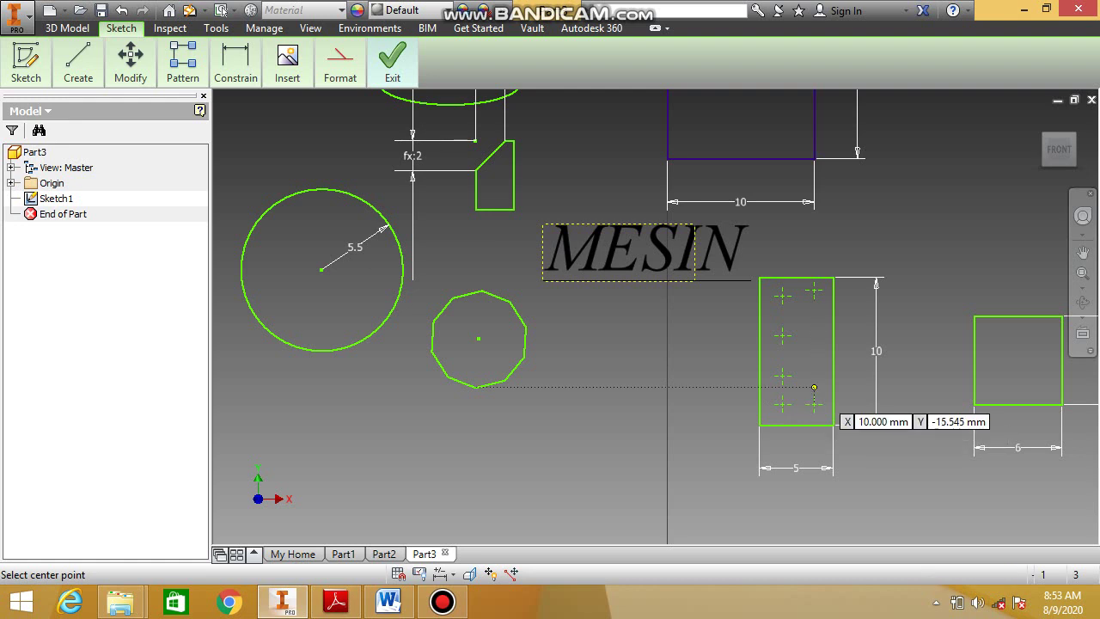
pyautogui.click(814, 376)
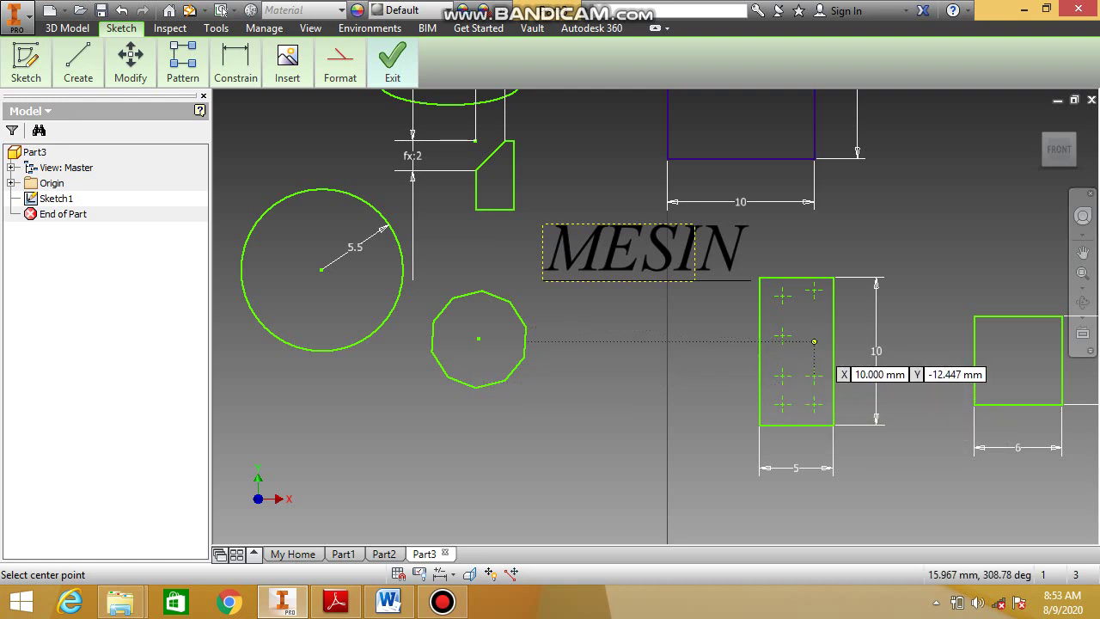
pyautogui.click(814, 335)
pyautogui.press('Escape')
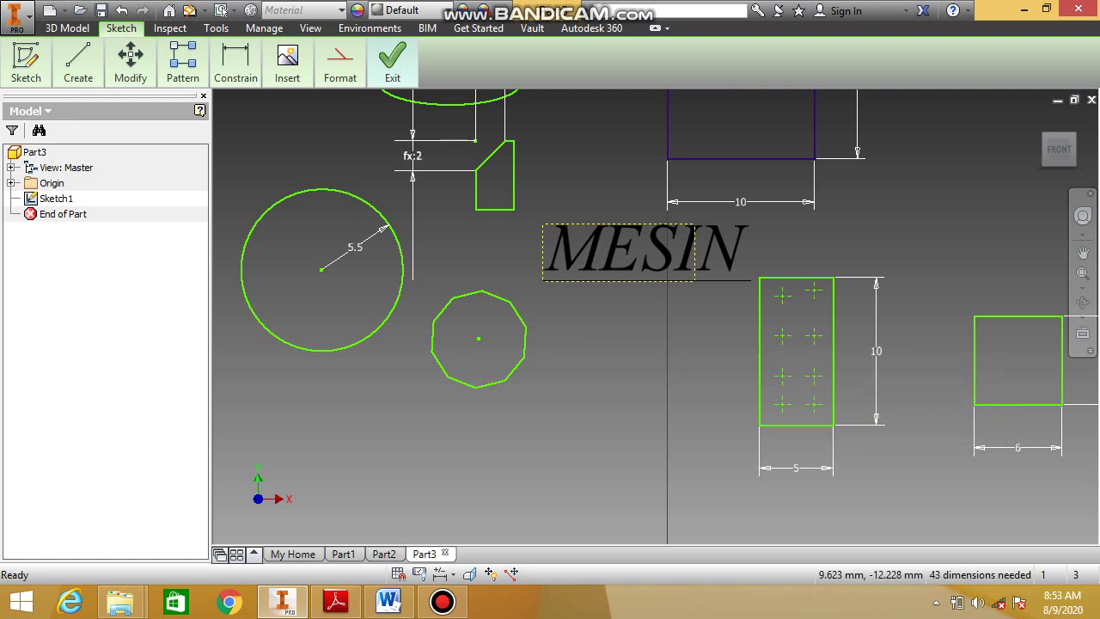
# Draw two center point circles of about 1 mm radius on the lowest and second-highest points of the rectangle's left point column
pyautogui.click(78, 65)
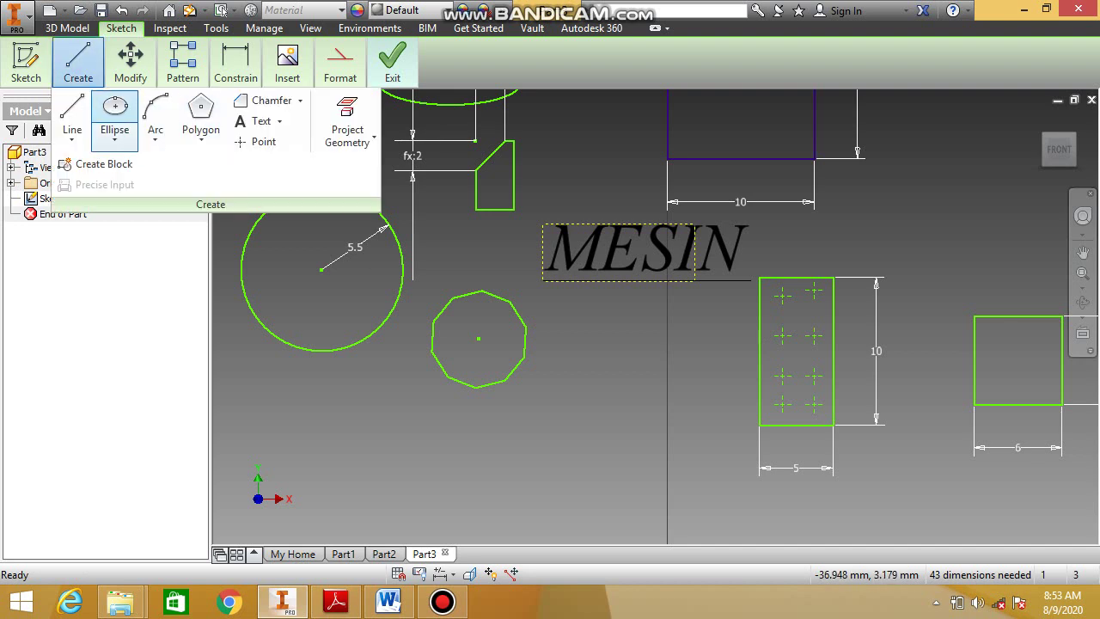
pyautogui.click(114, 136)
pyautogui.click(141, 170)
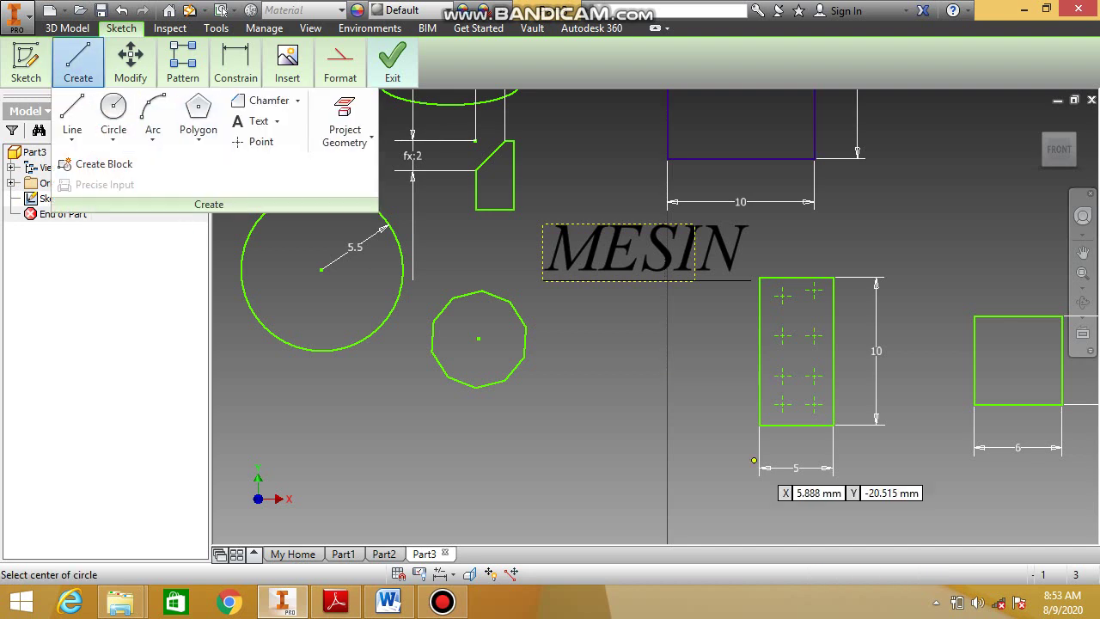
pyautogui.click(783, 404)
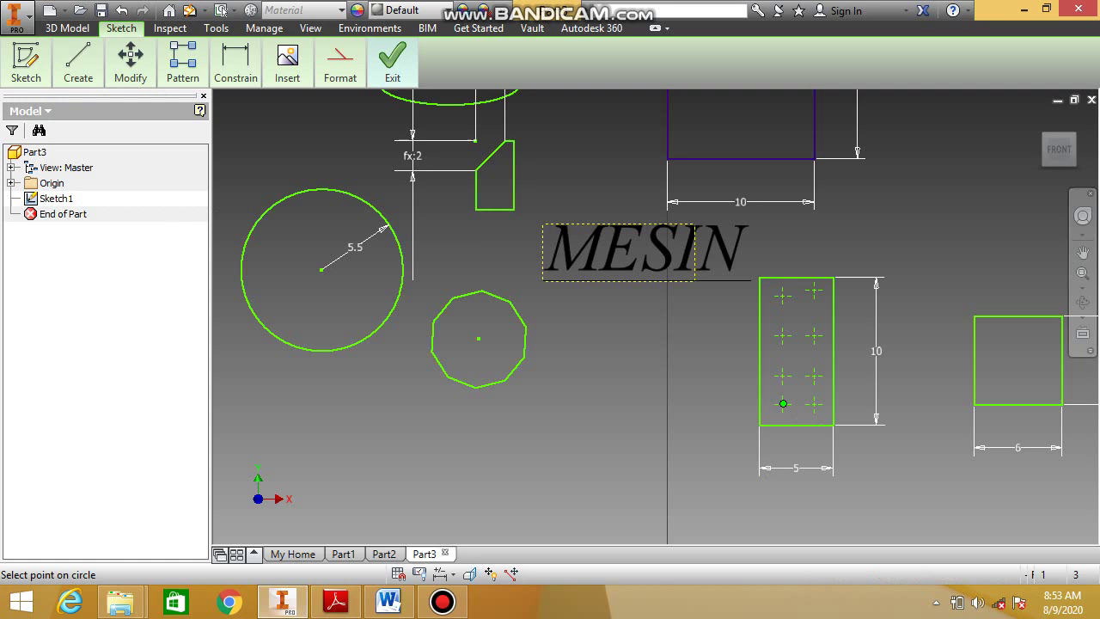
pyautogui.click(797, 403)
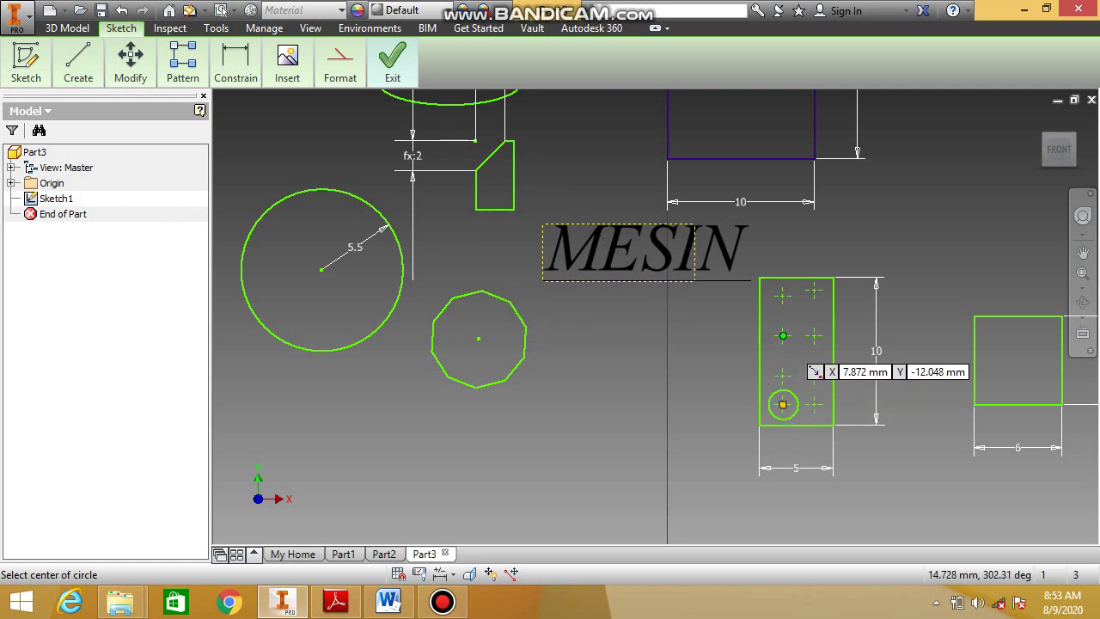
pyautogui.click(783, 337)
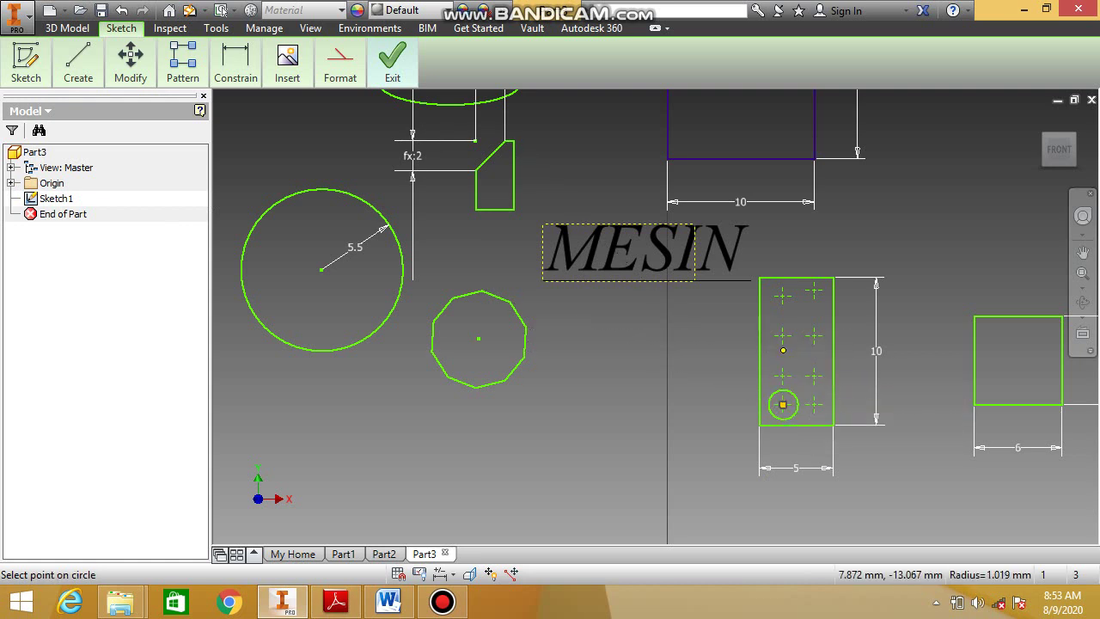
pyautogui.click(783, 353)
pyautogui.press('Escape')
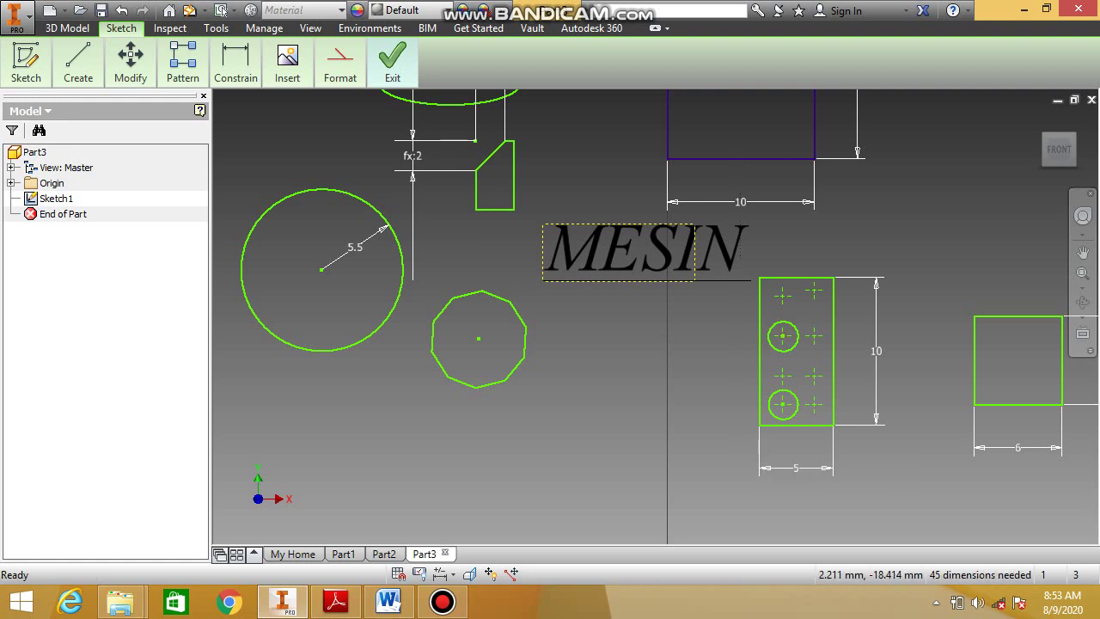
pyautogui.click(78, 64)
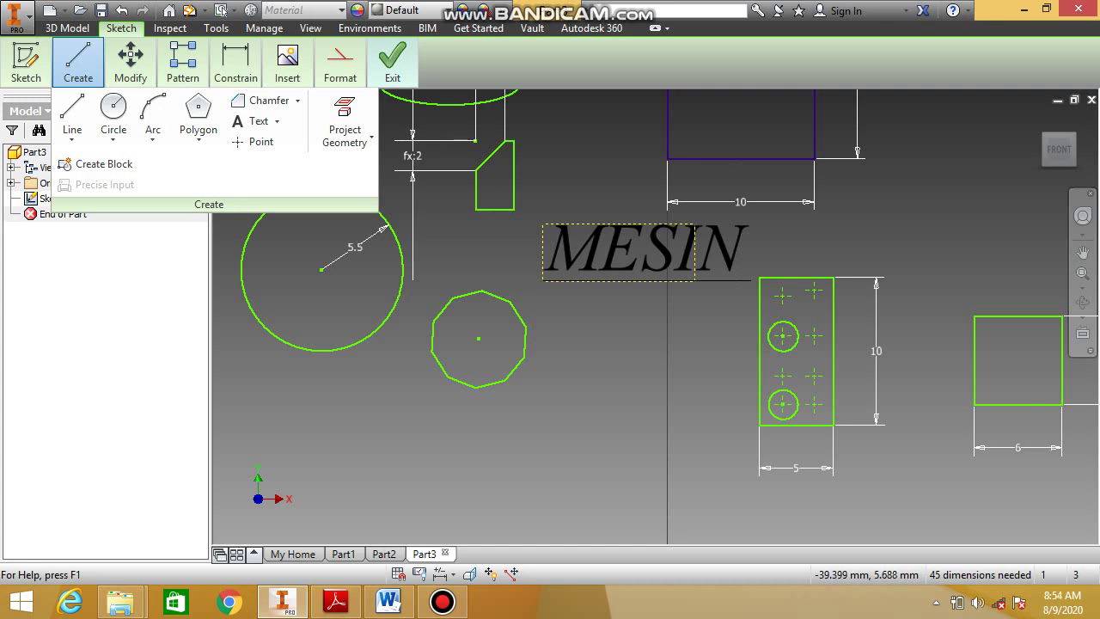
pyautogui.click(131, 65)
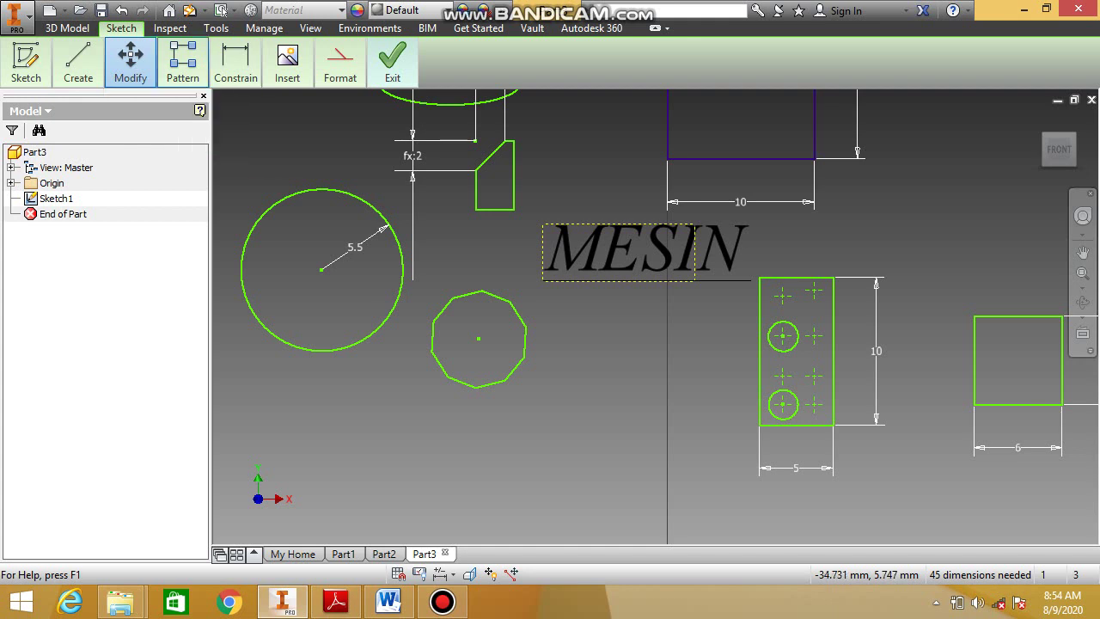
pyautogui.click(183, 64)
pyautogui.click(287, 65)
pyautogui.click(236, 64)
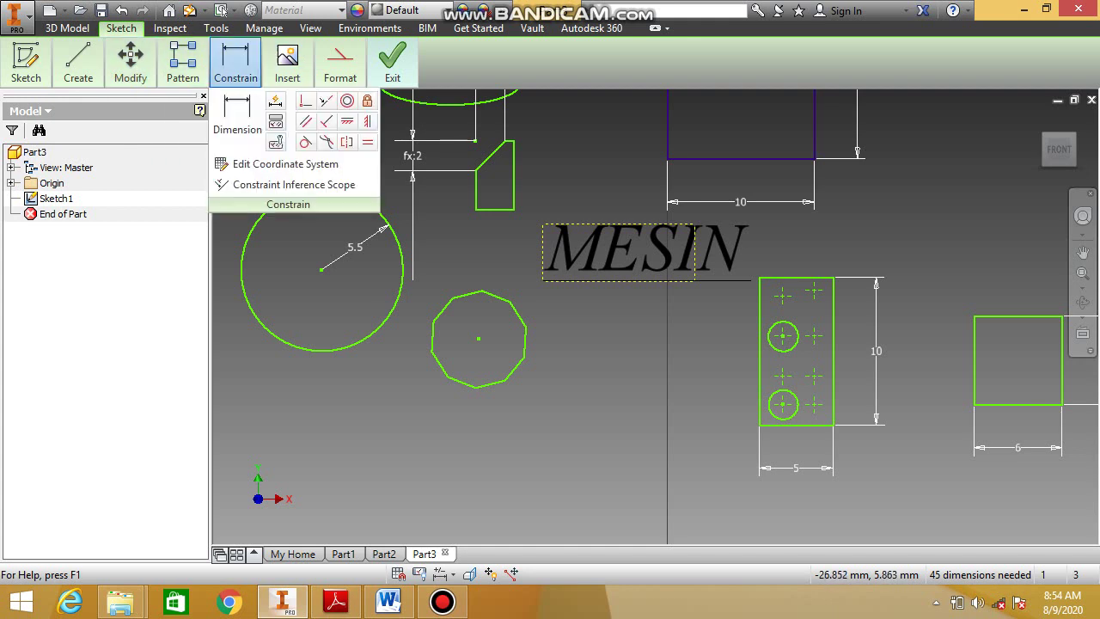
pyautogui.click(78, 64)
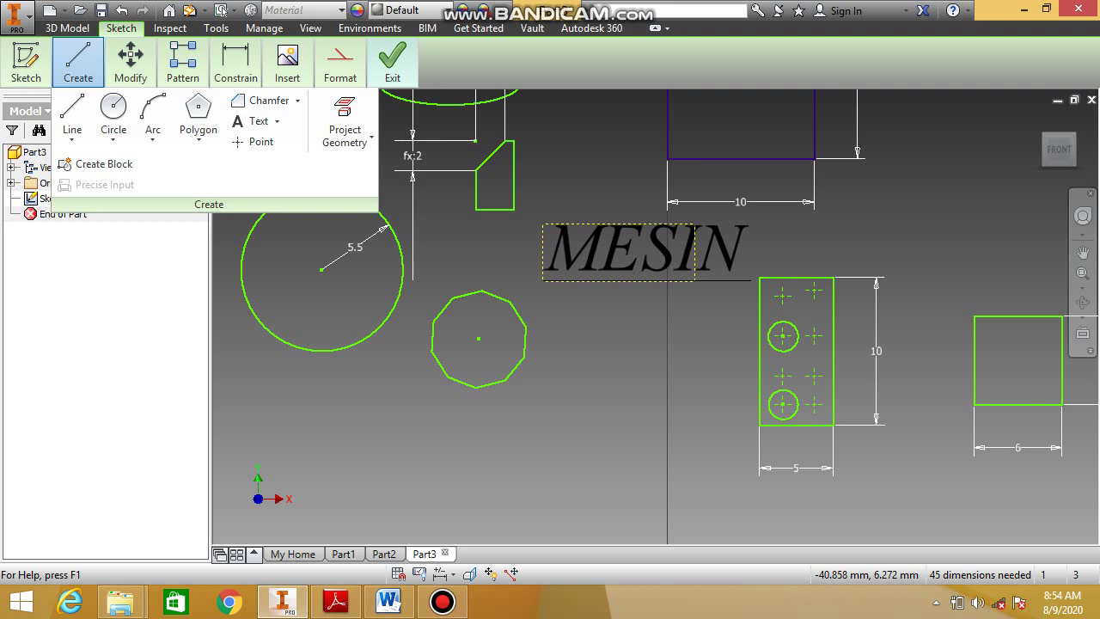
pyautogui.click(443, 602)
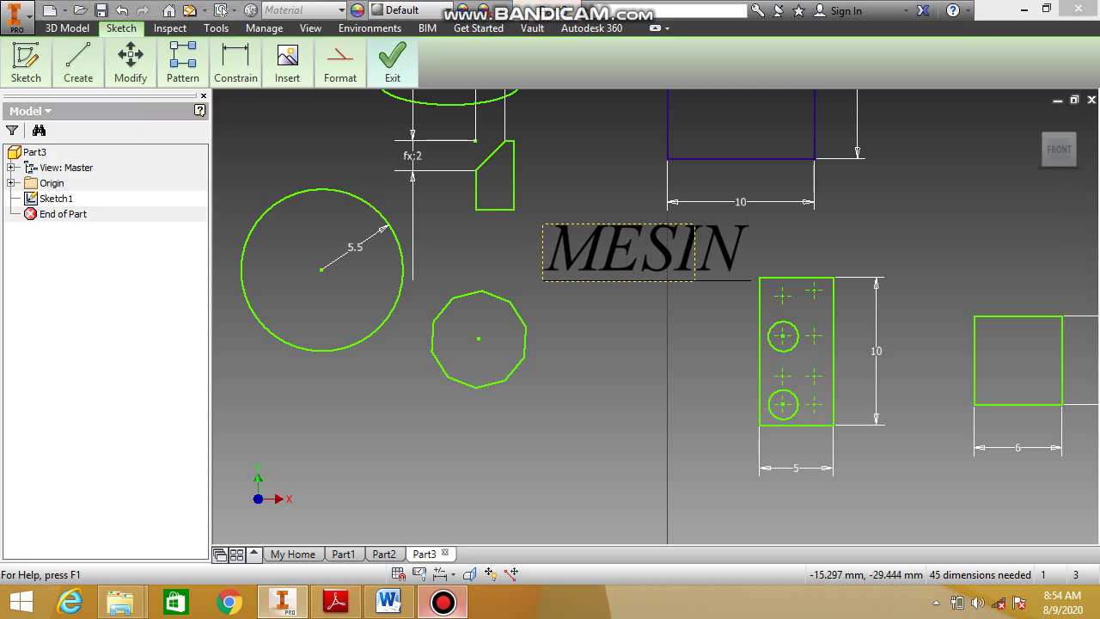